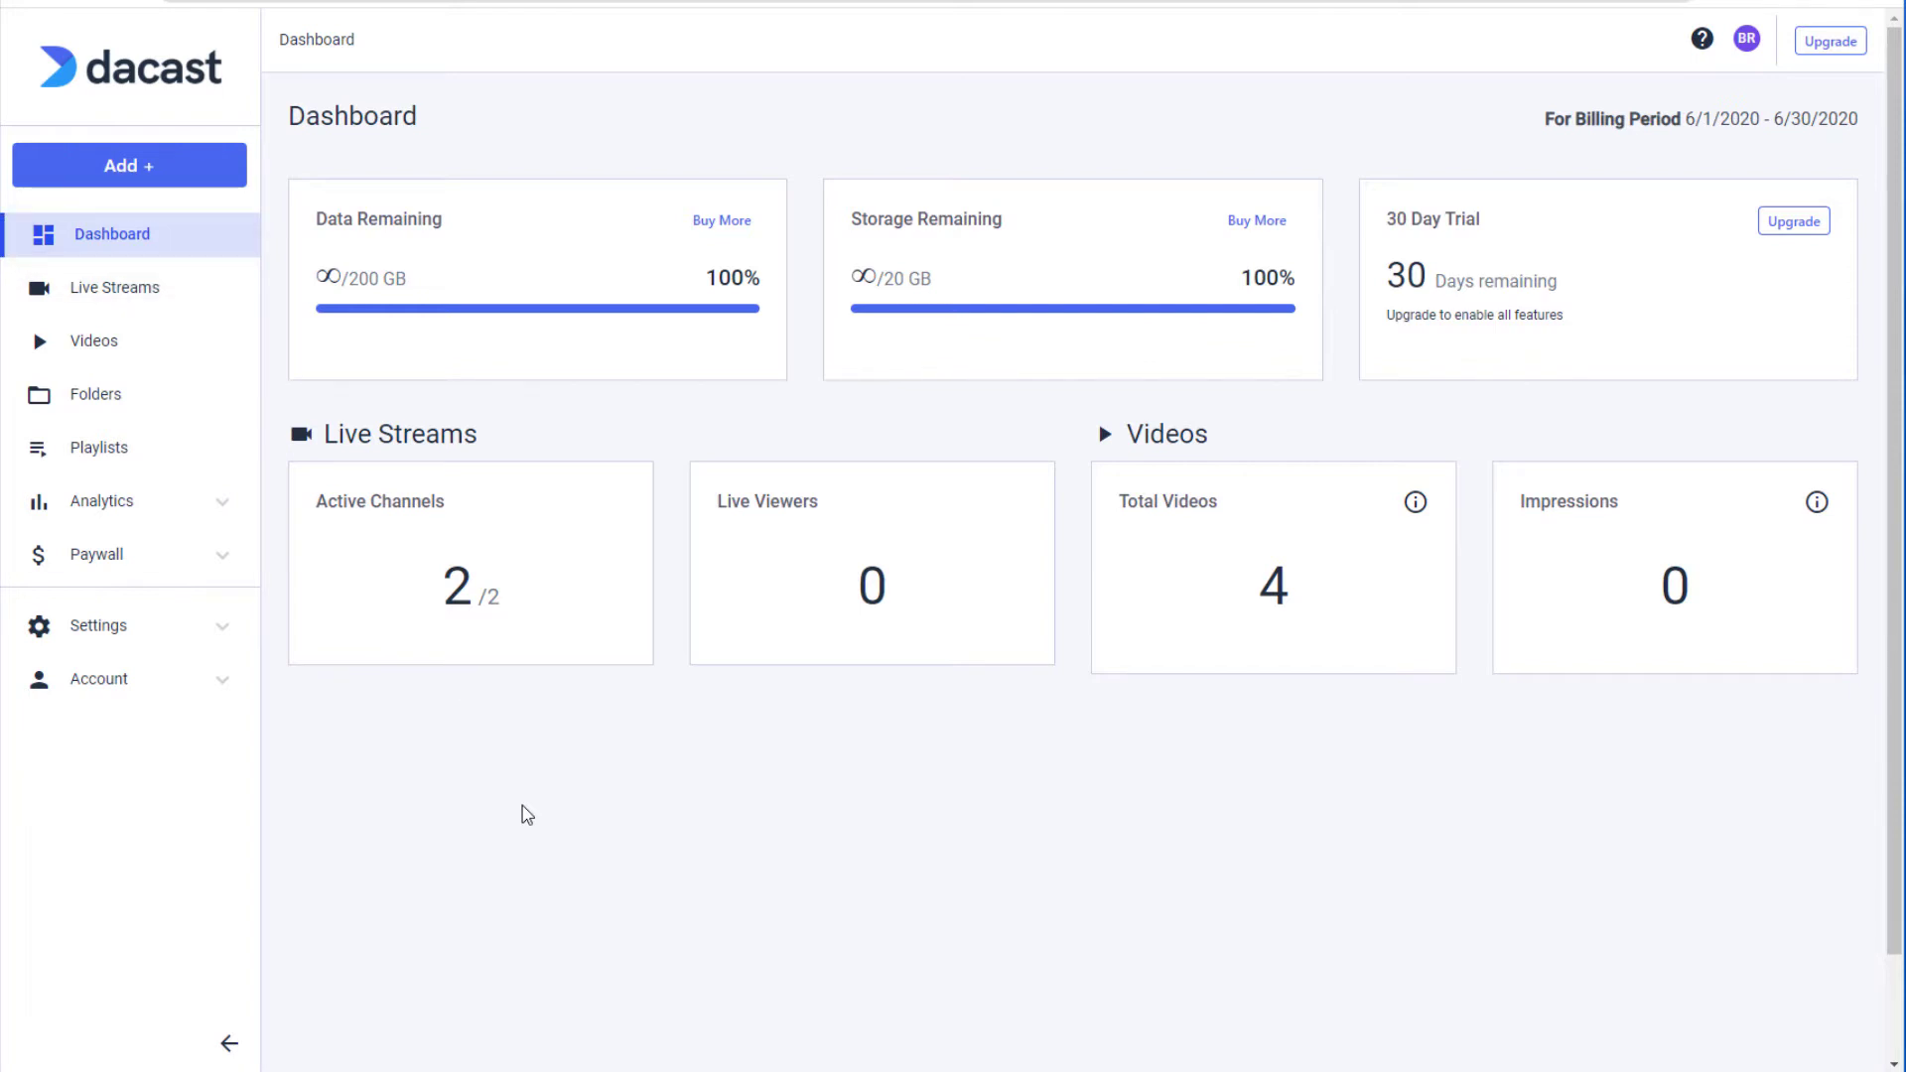
Create a live stream titled 'Fan Channel', keeping Standard and North America as source region
left_click(224, 509)
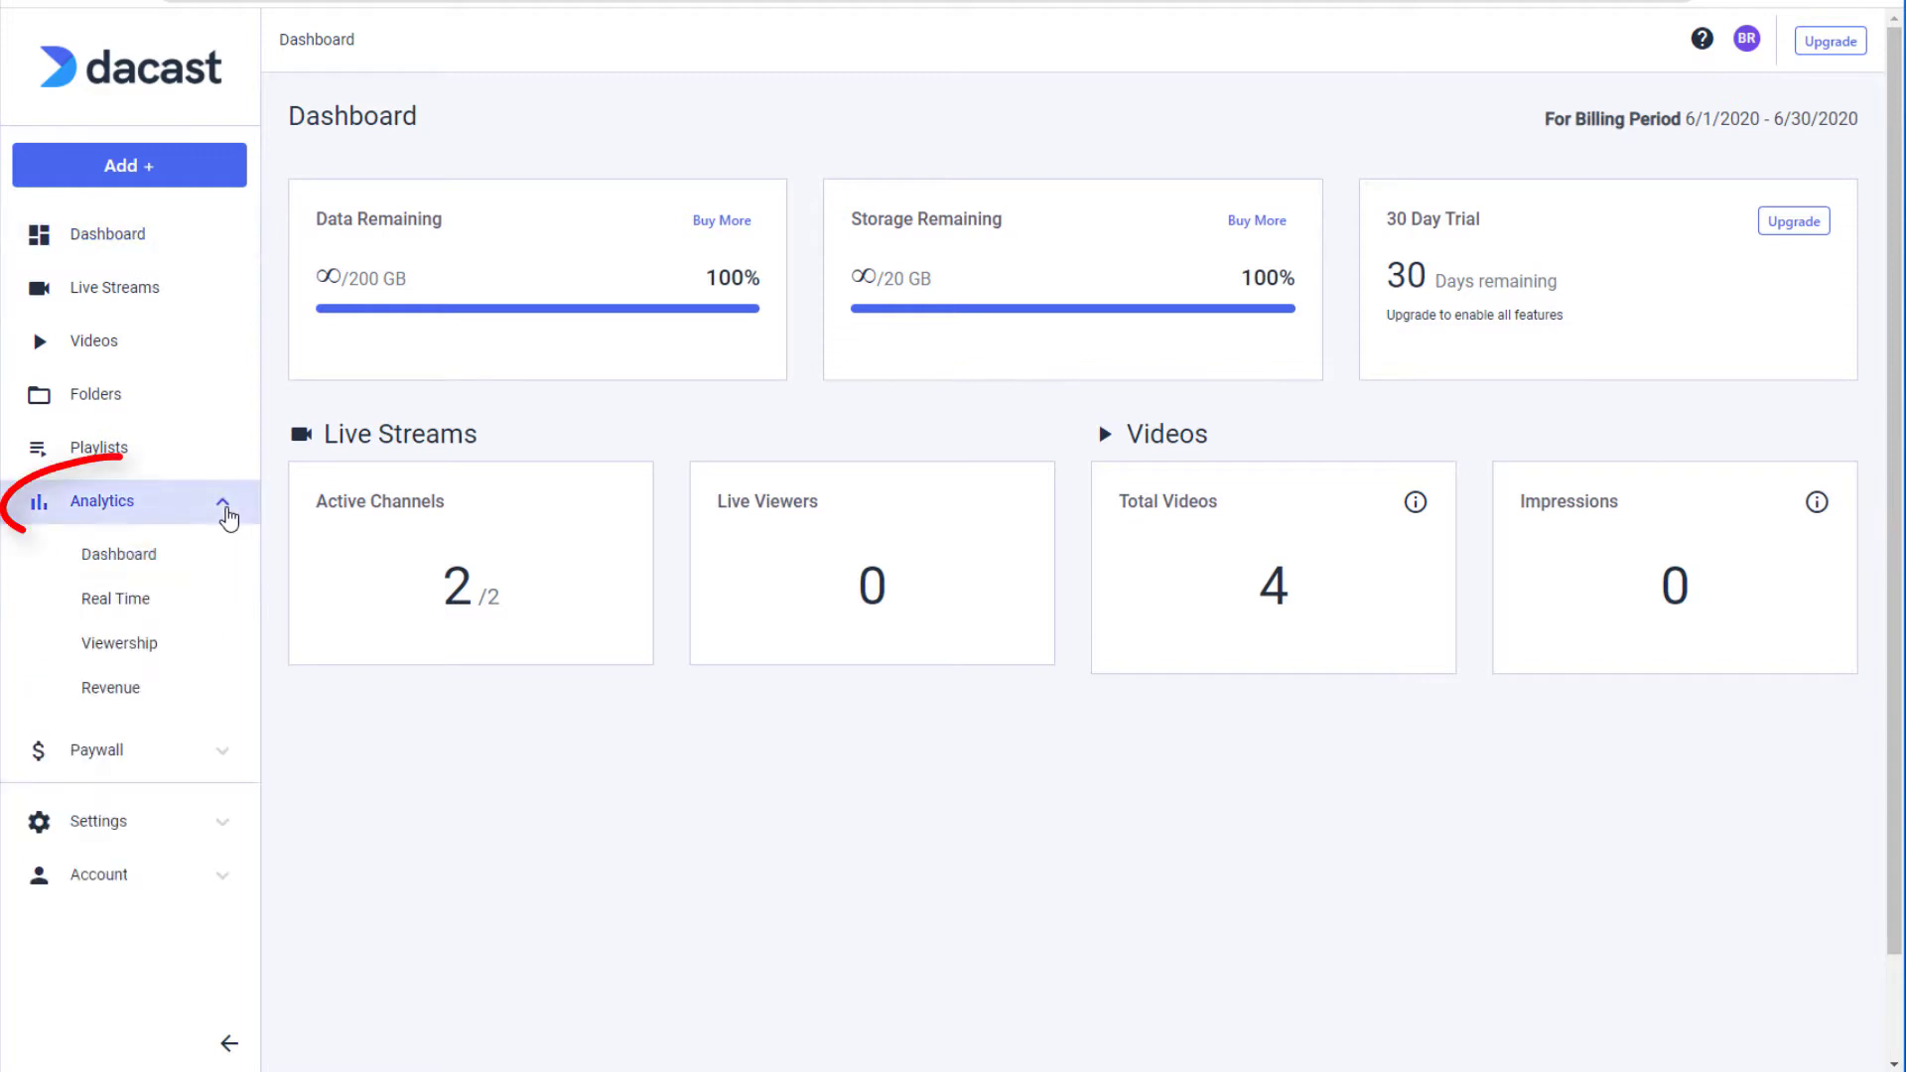
left_click(226, 508)
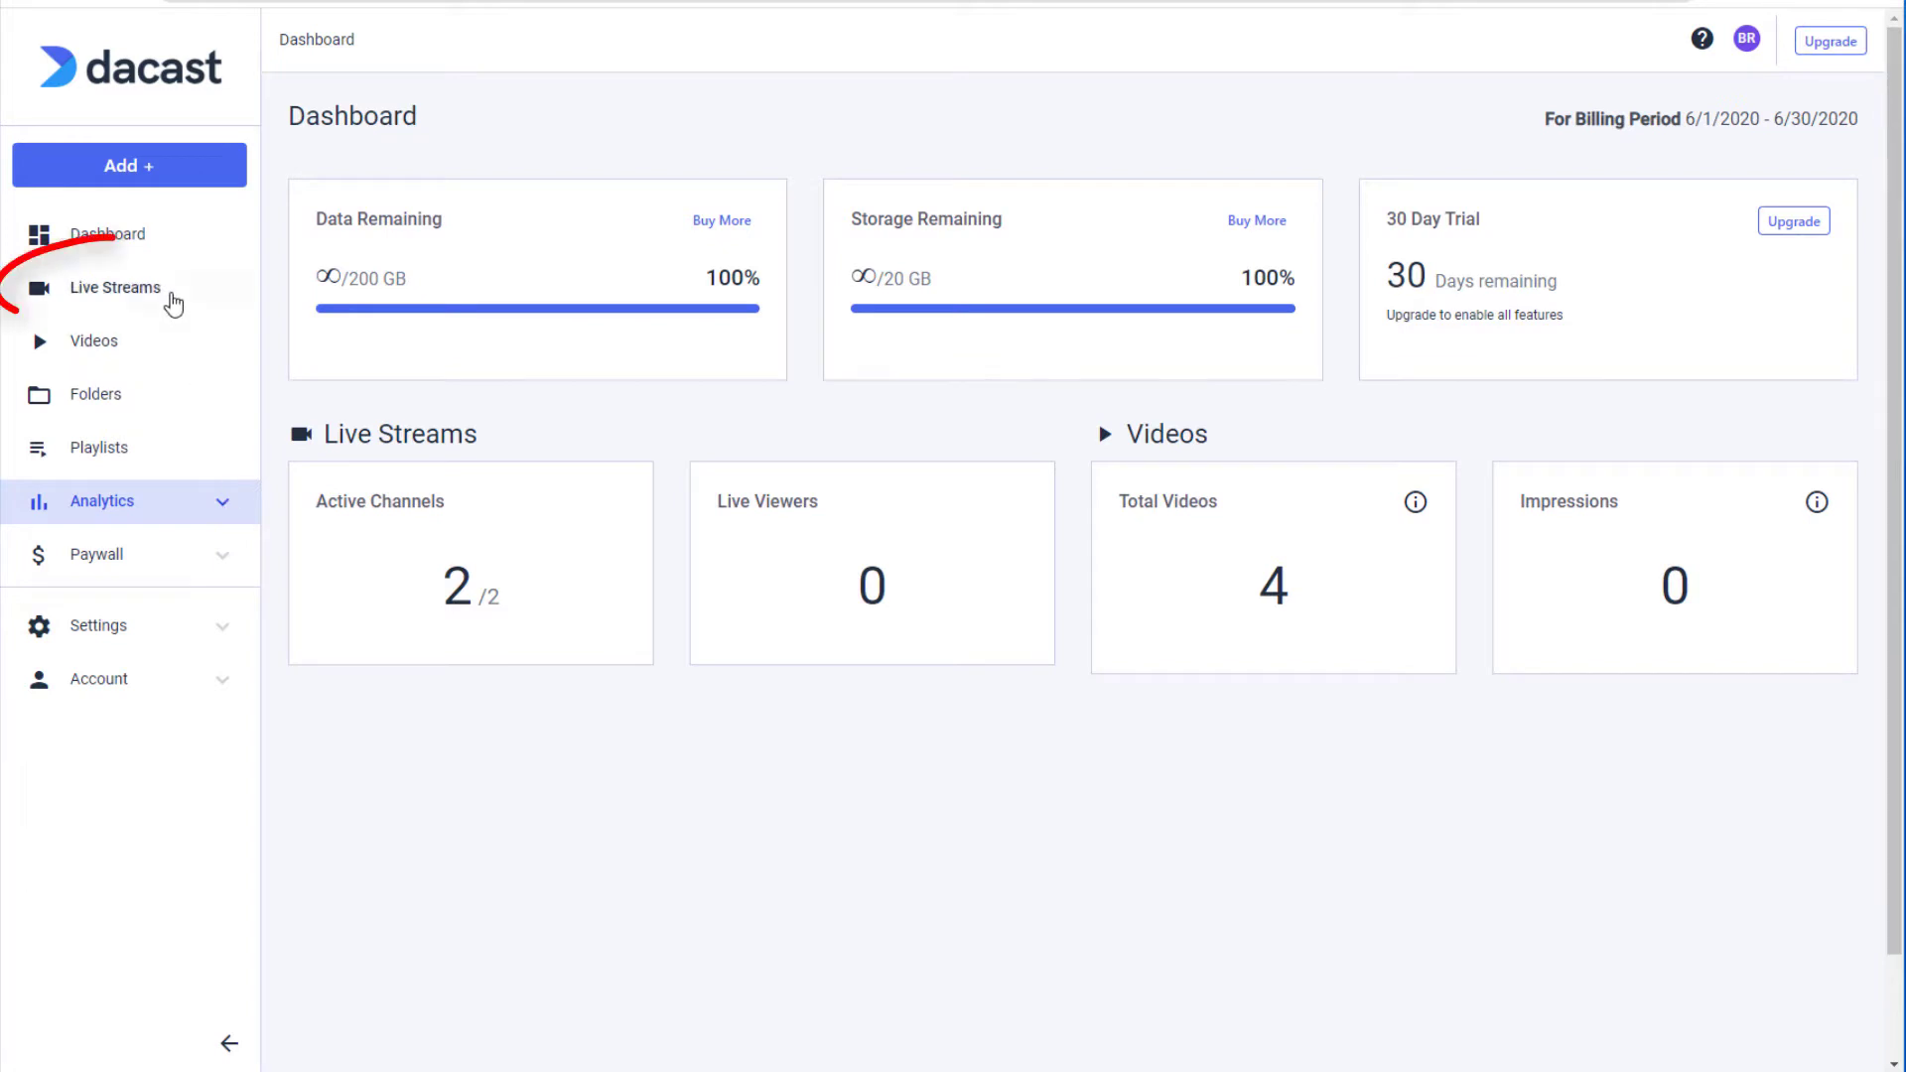
left_click(168, 298)
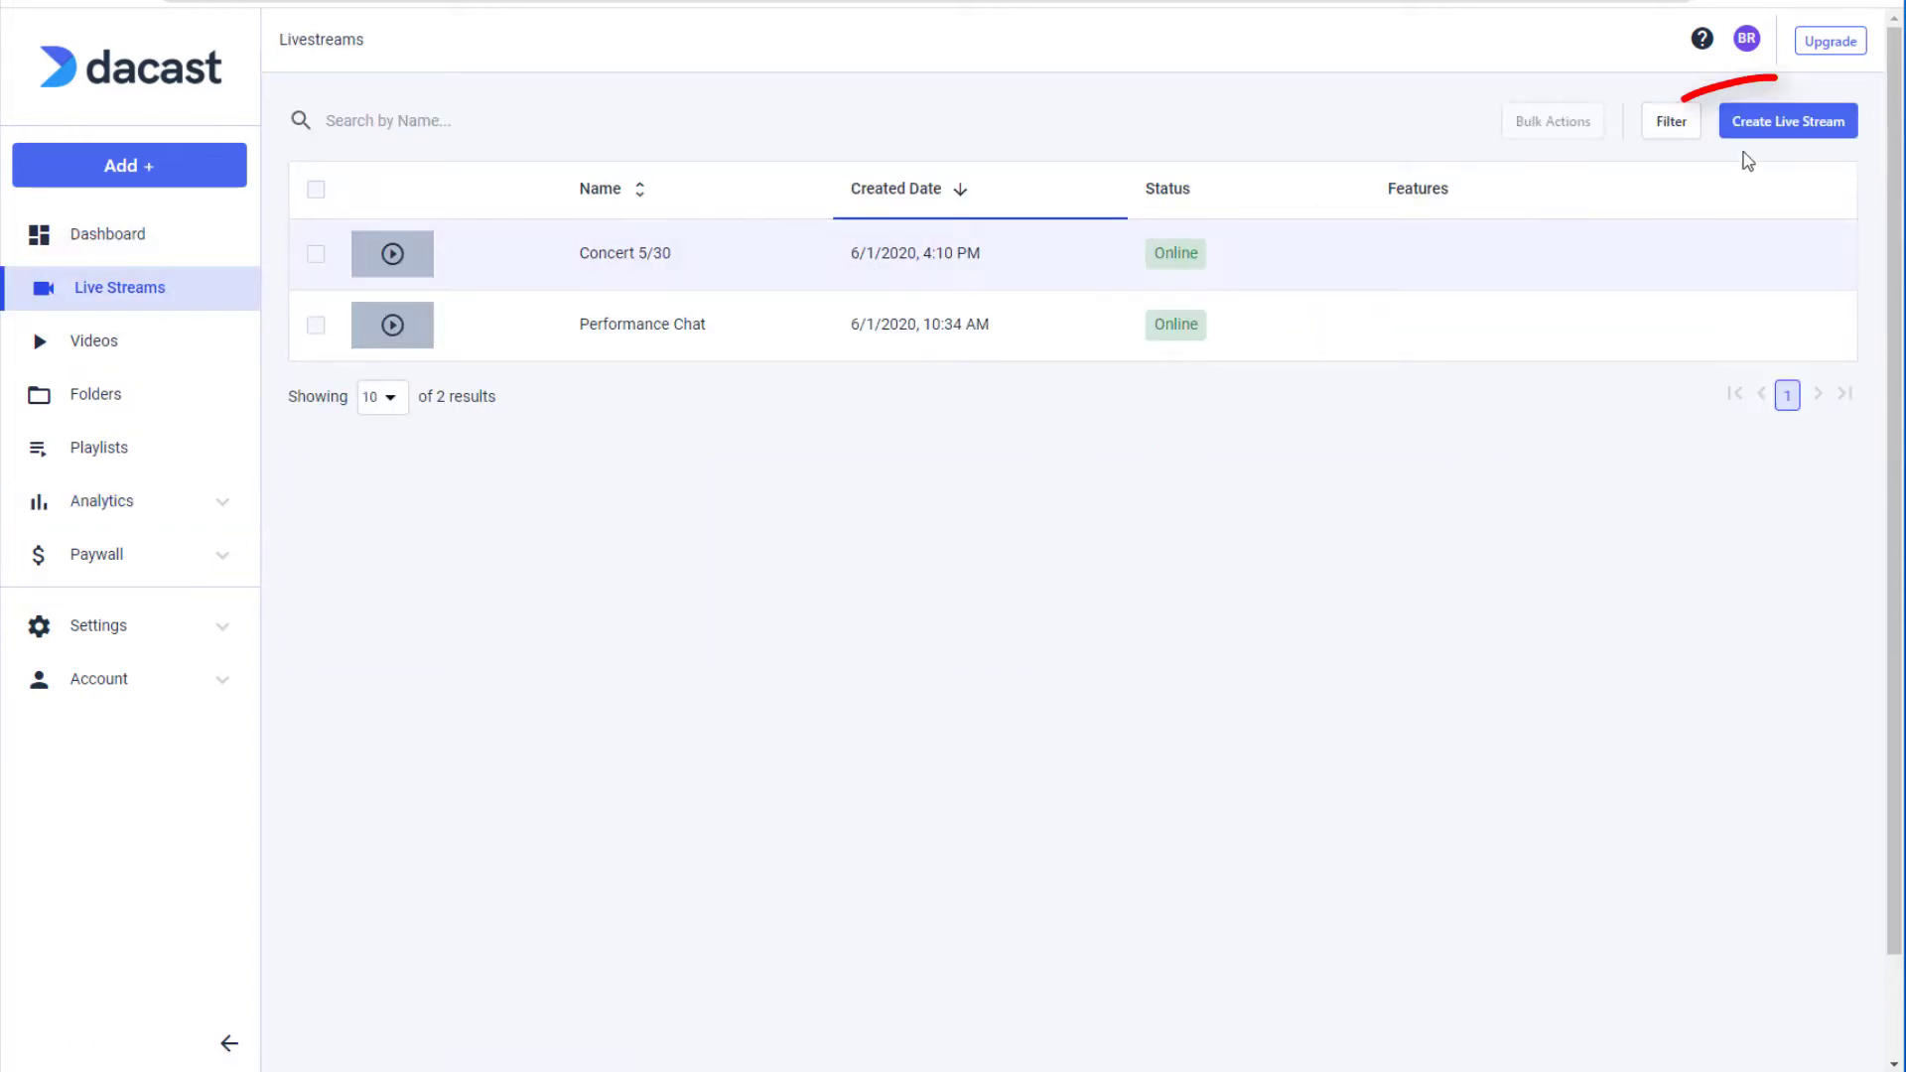
left_click(1762, 139)
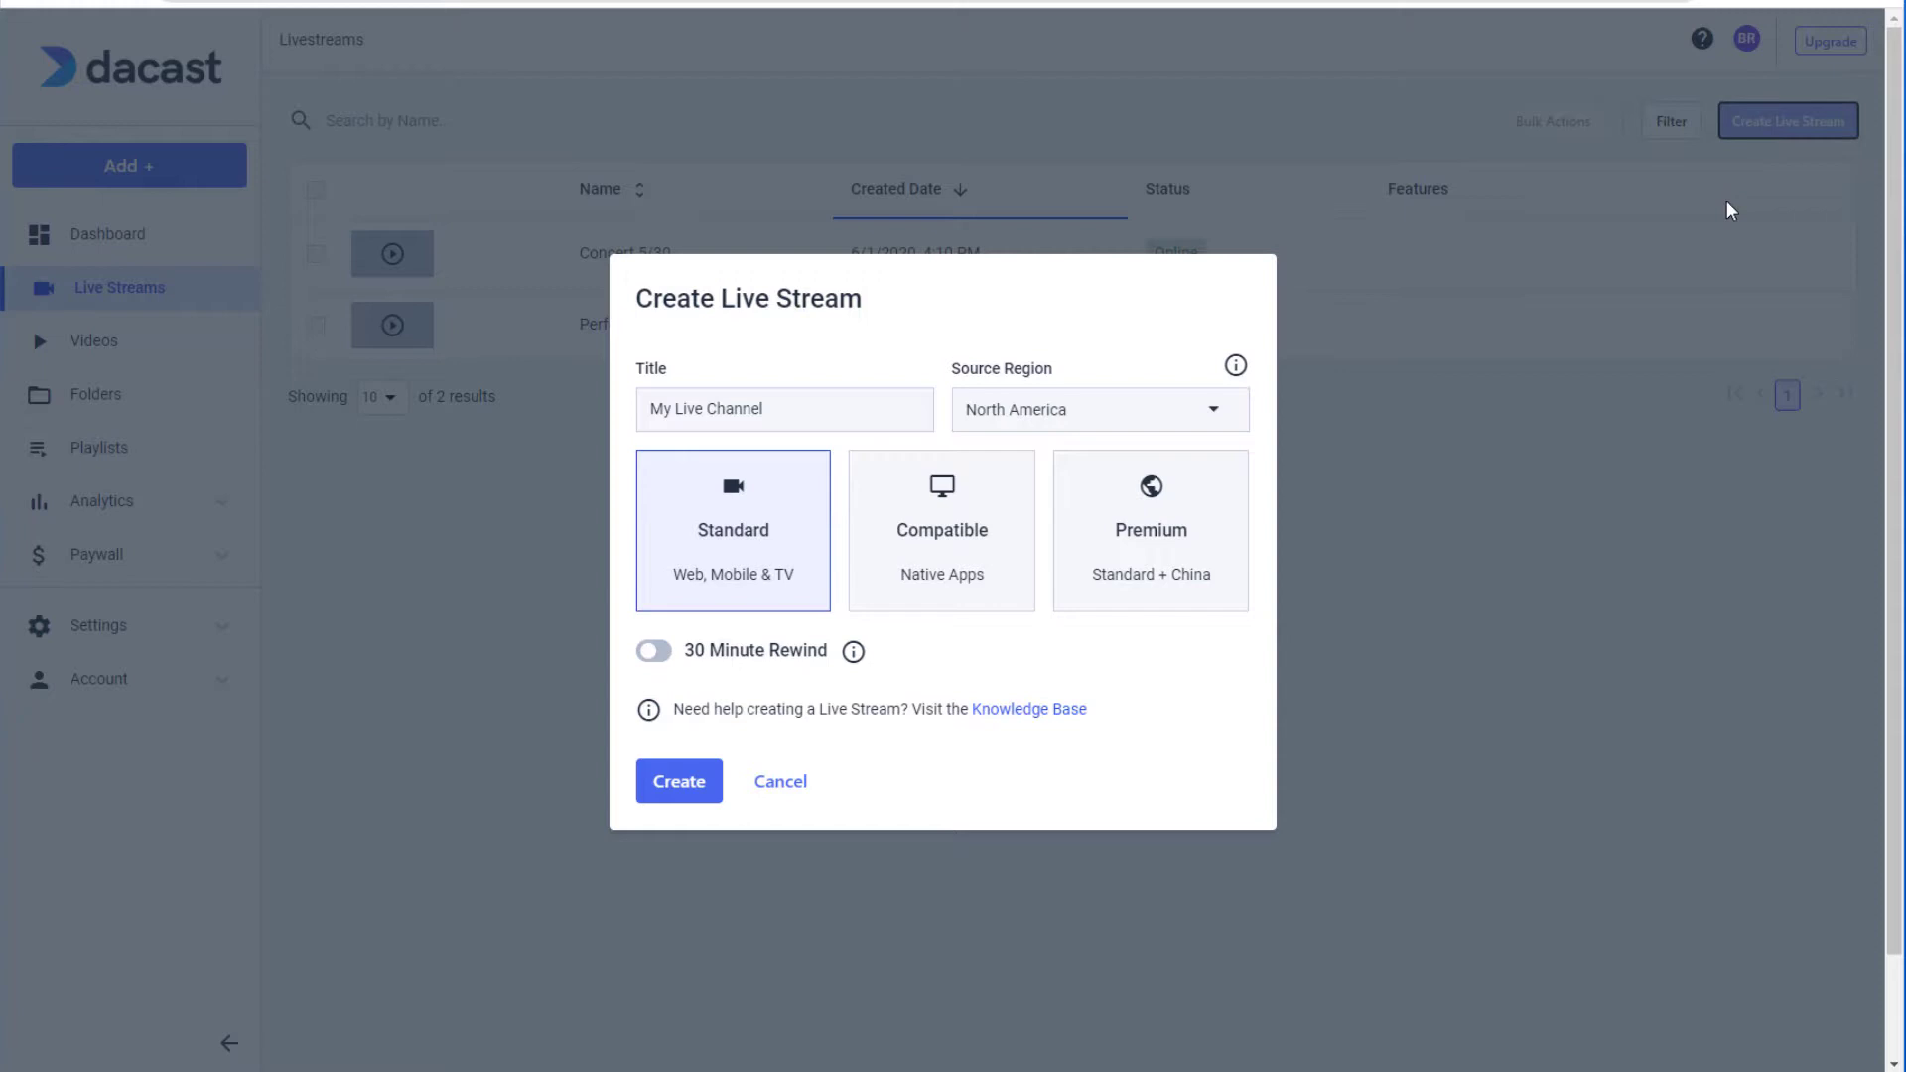
left_click_drag(906, 407, 585, 411)
type("Fan Chan")
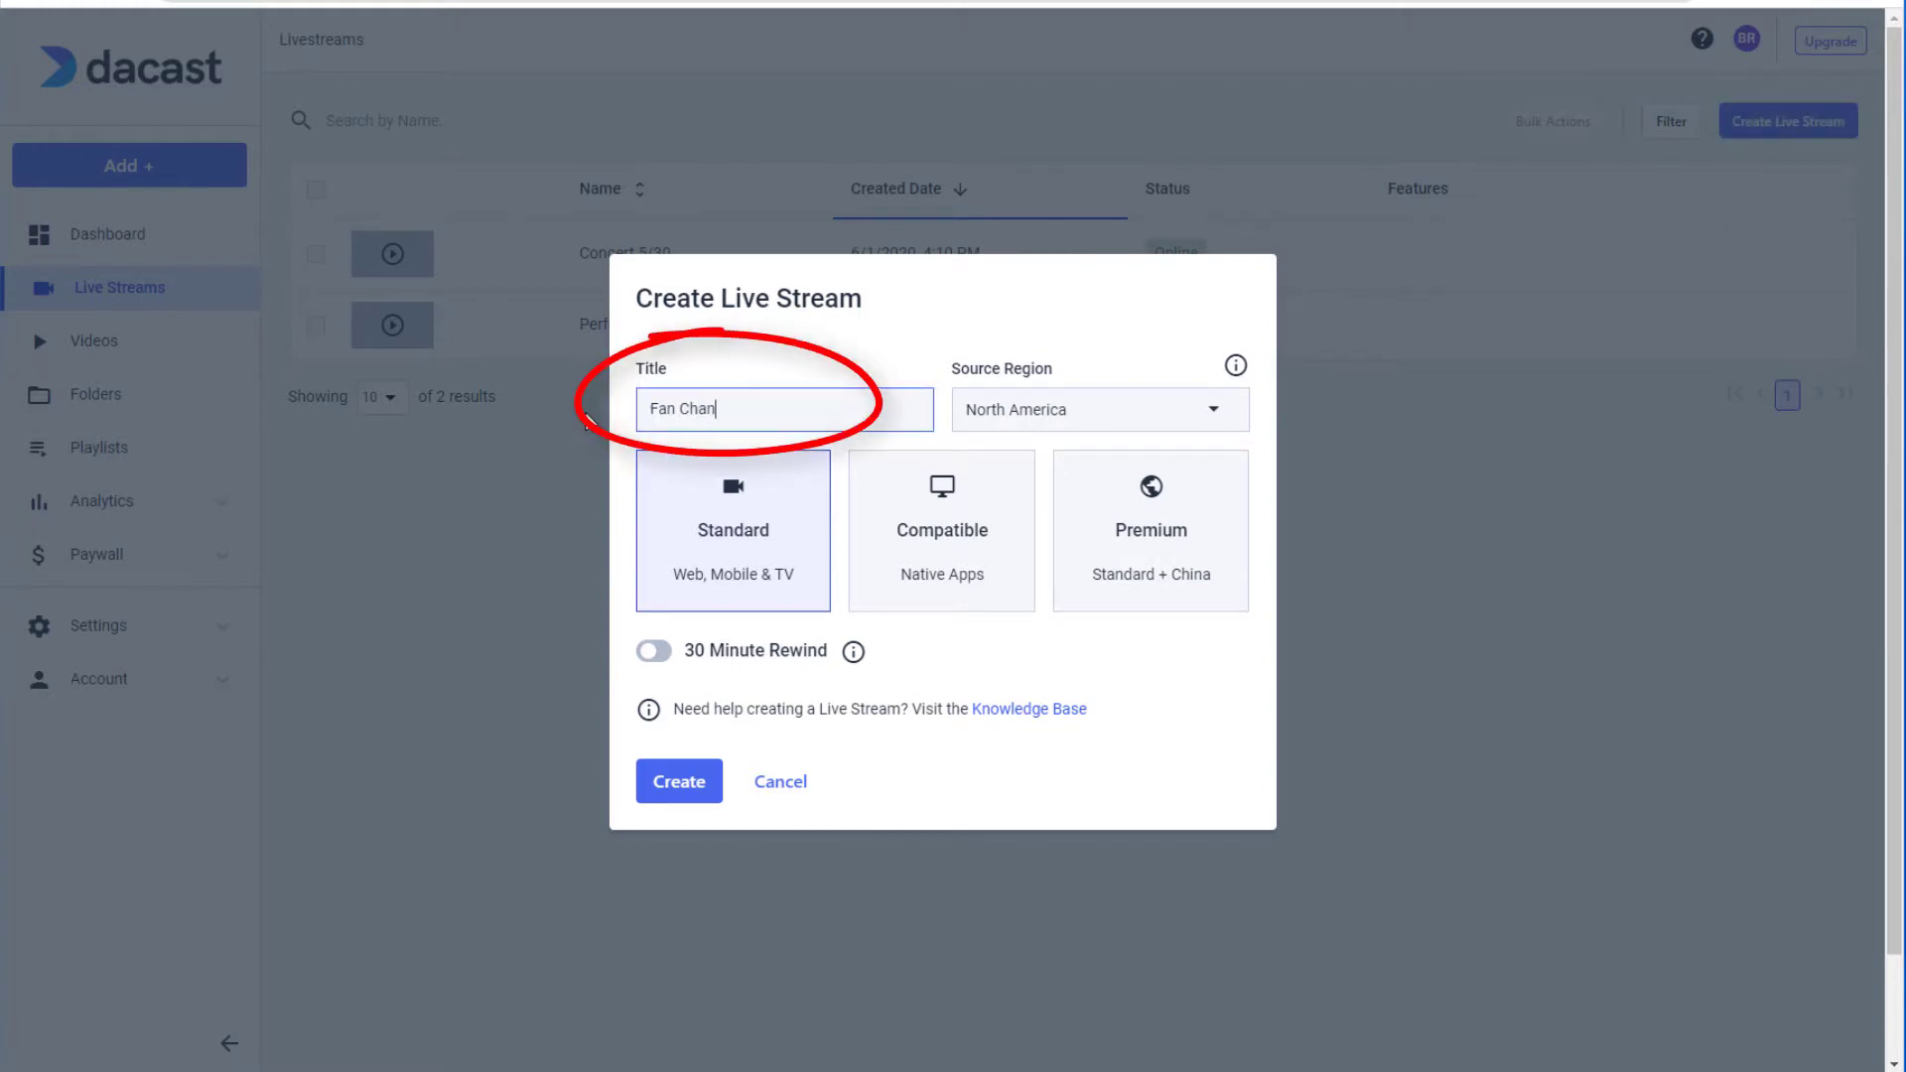
type("nel")
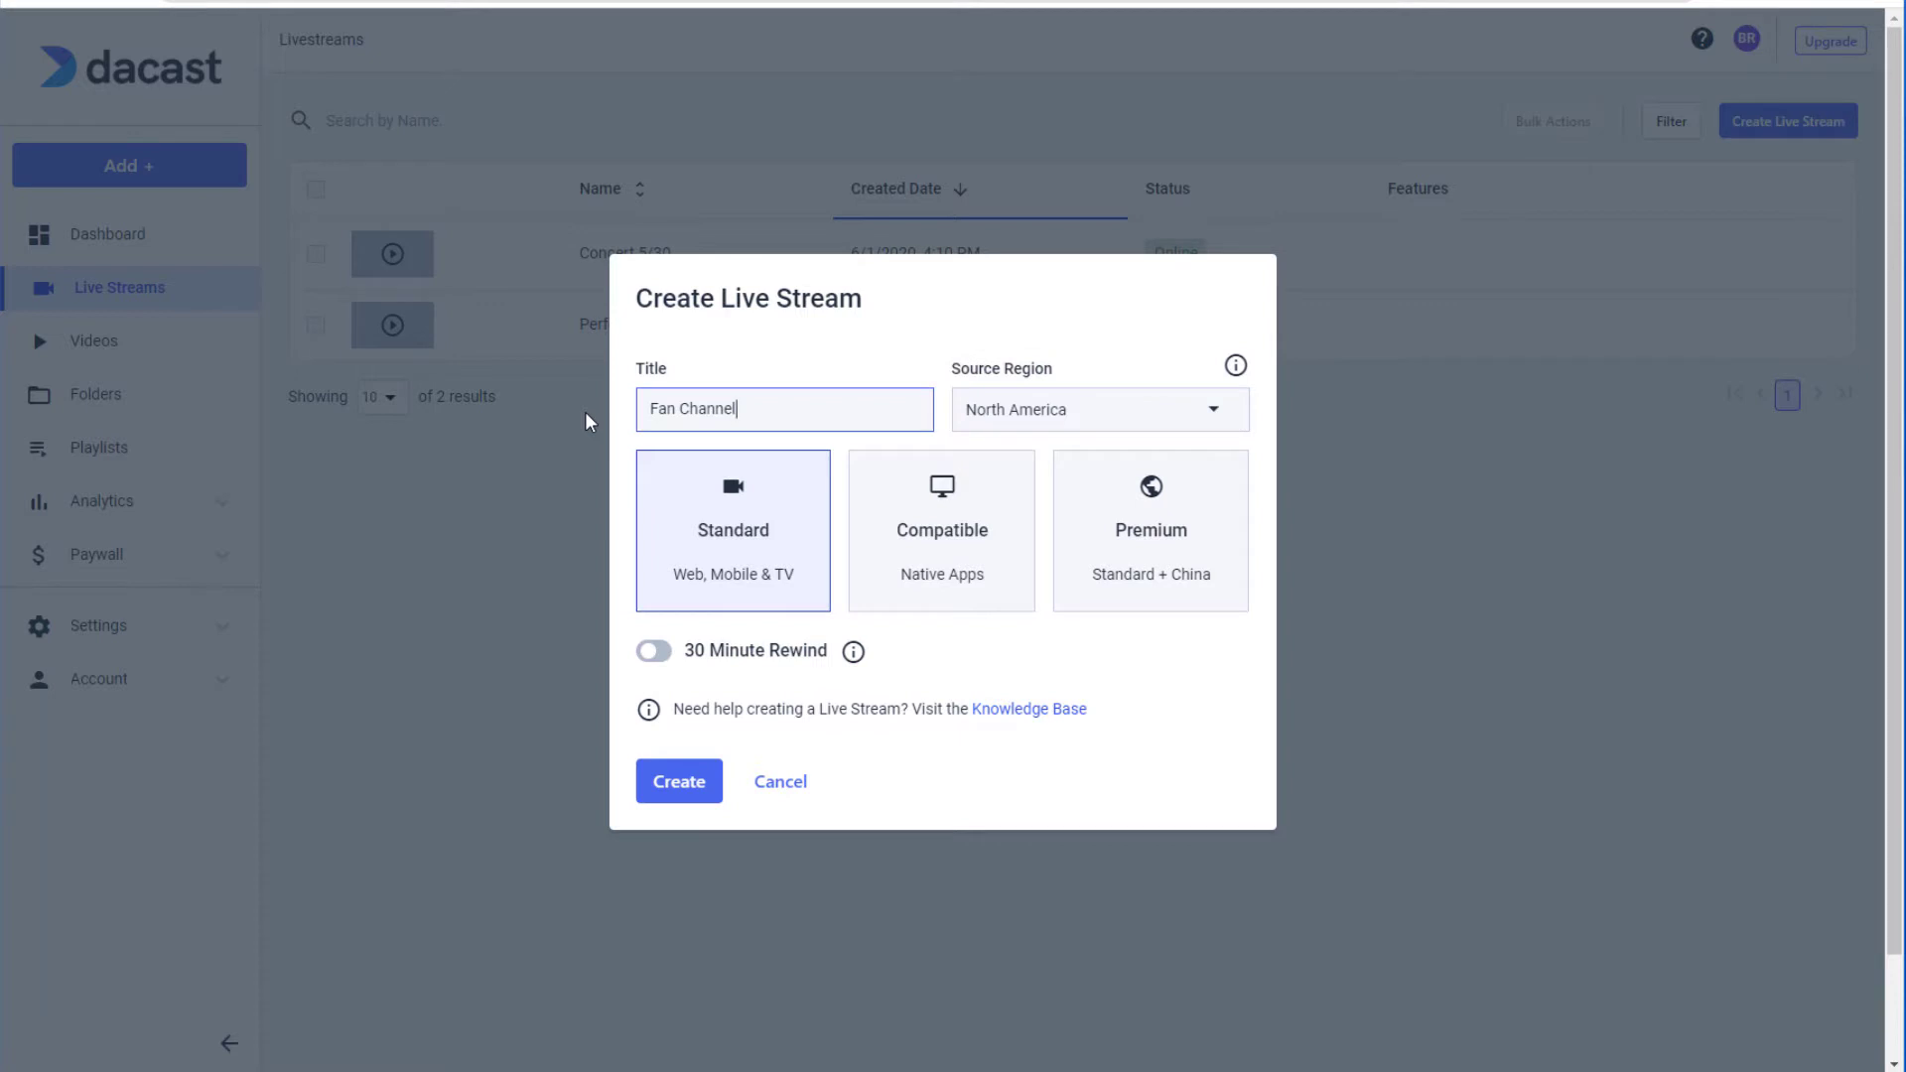
left_click(1221, 415)
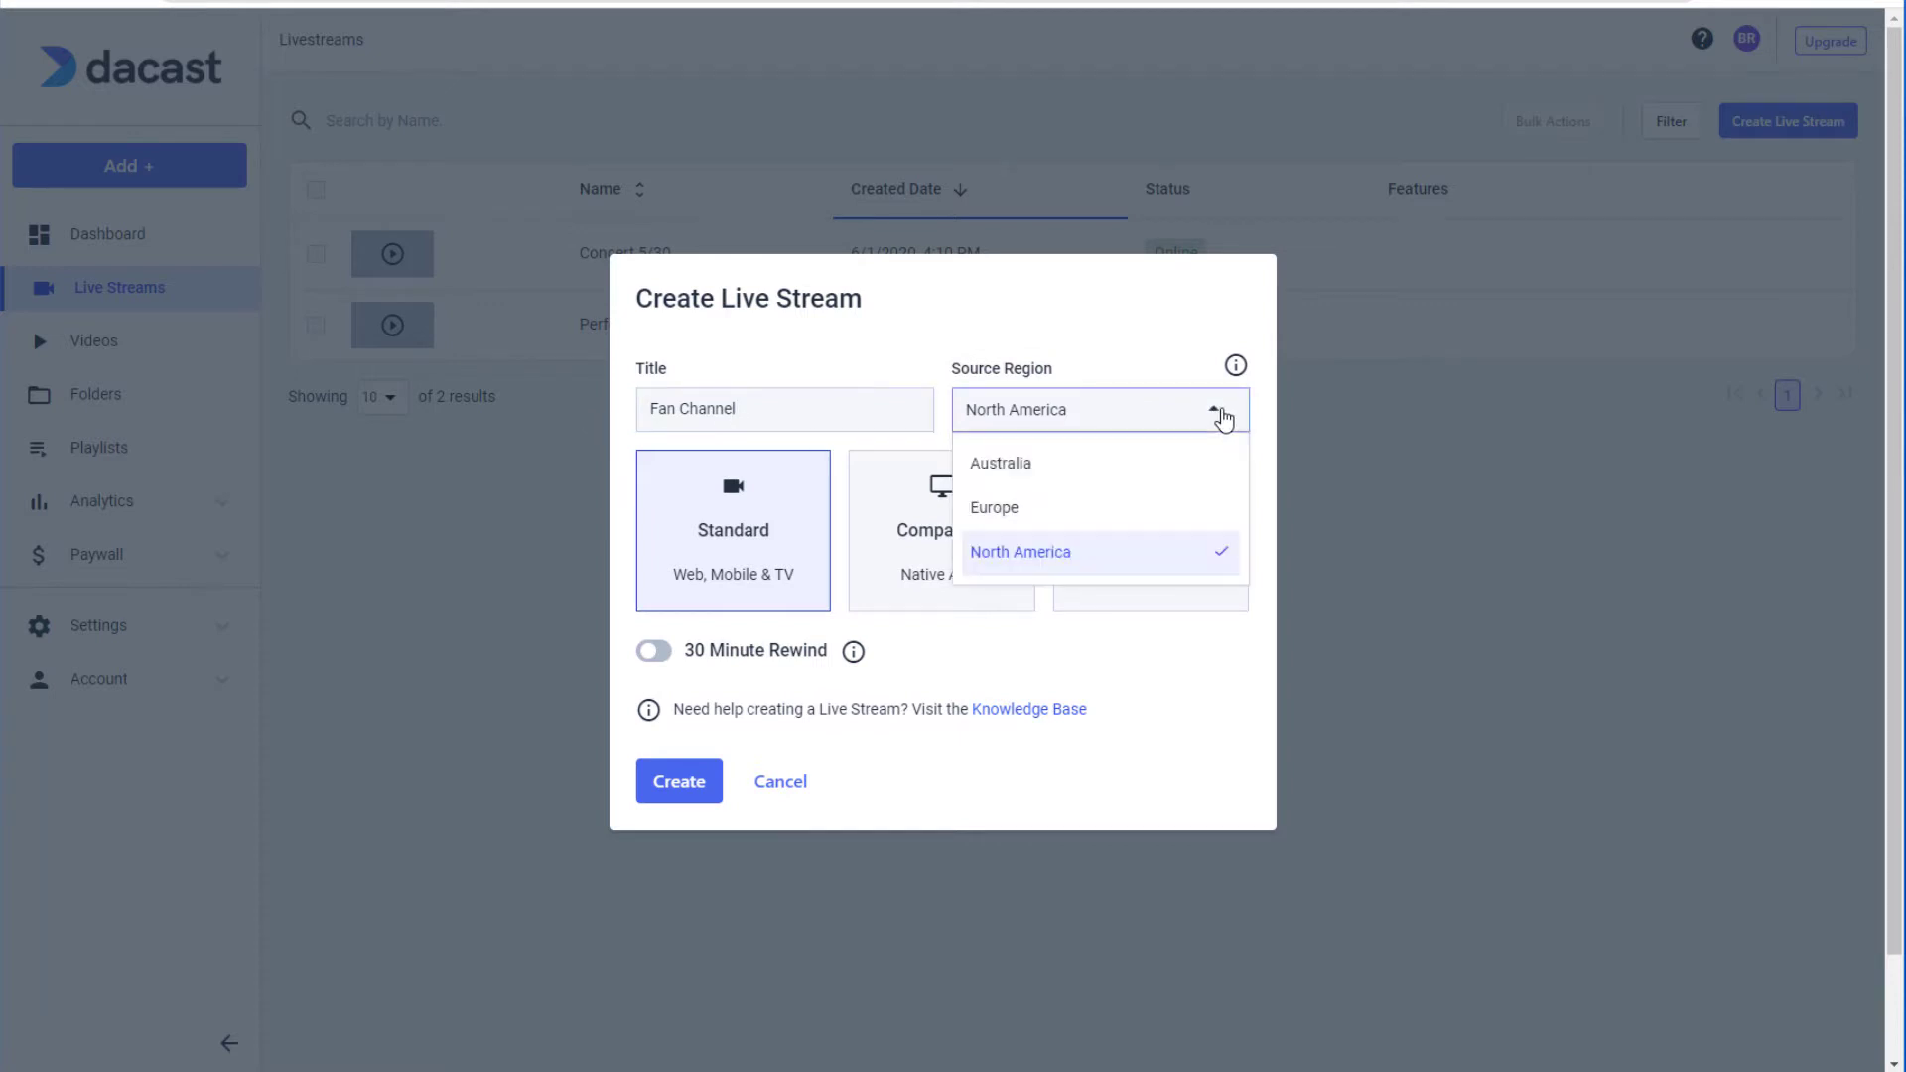
left_click(1223, 418)
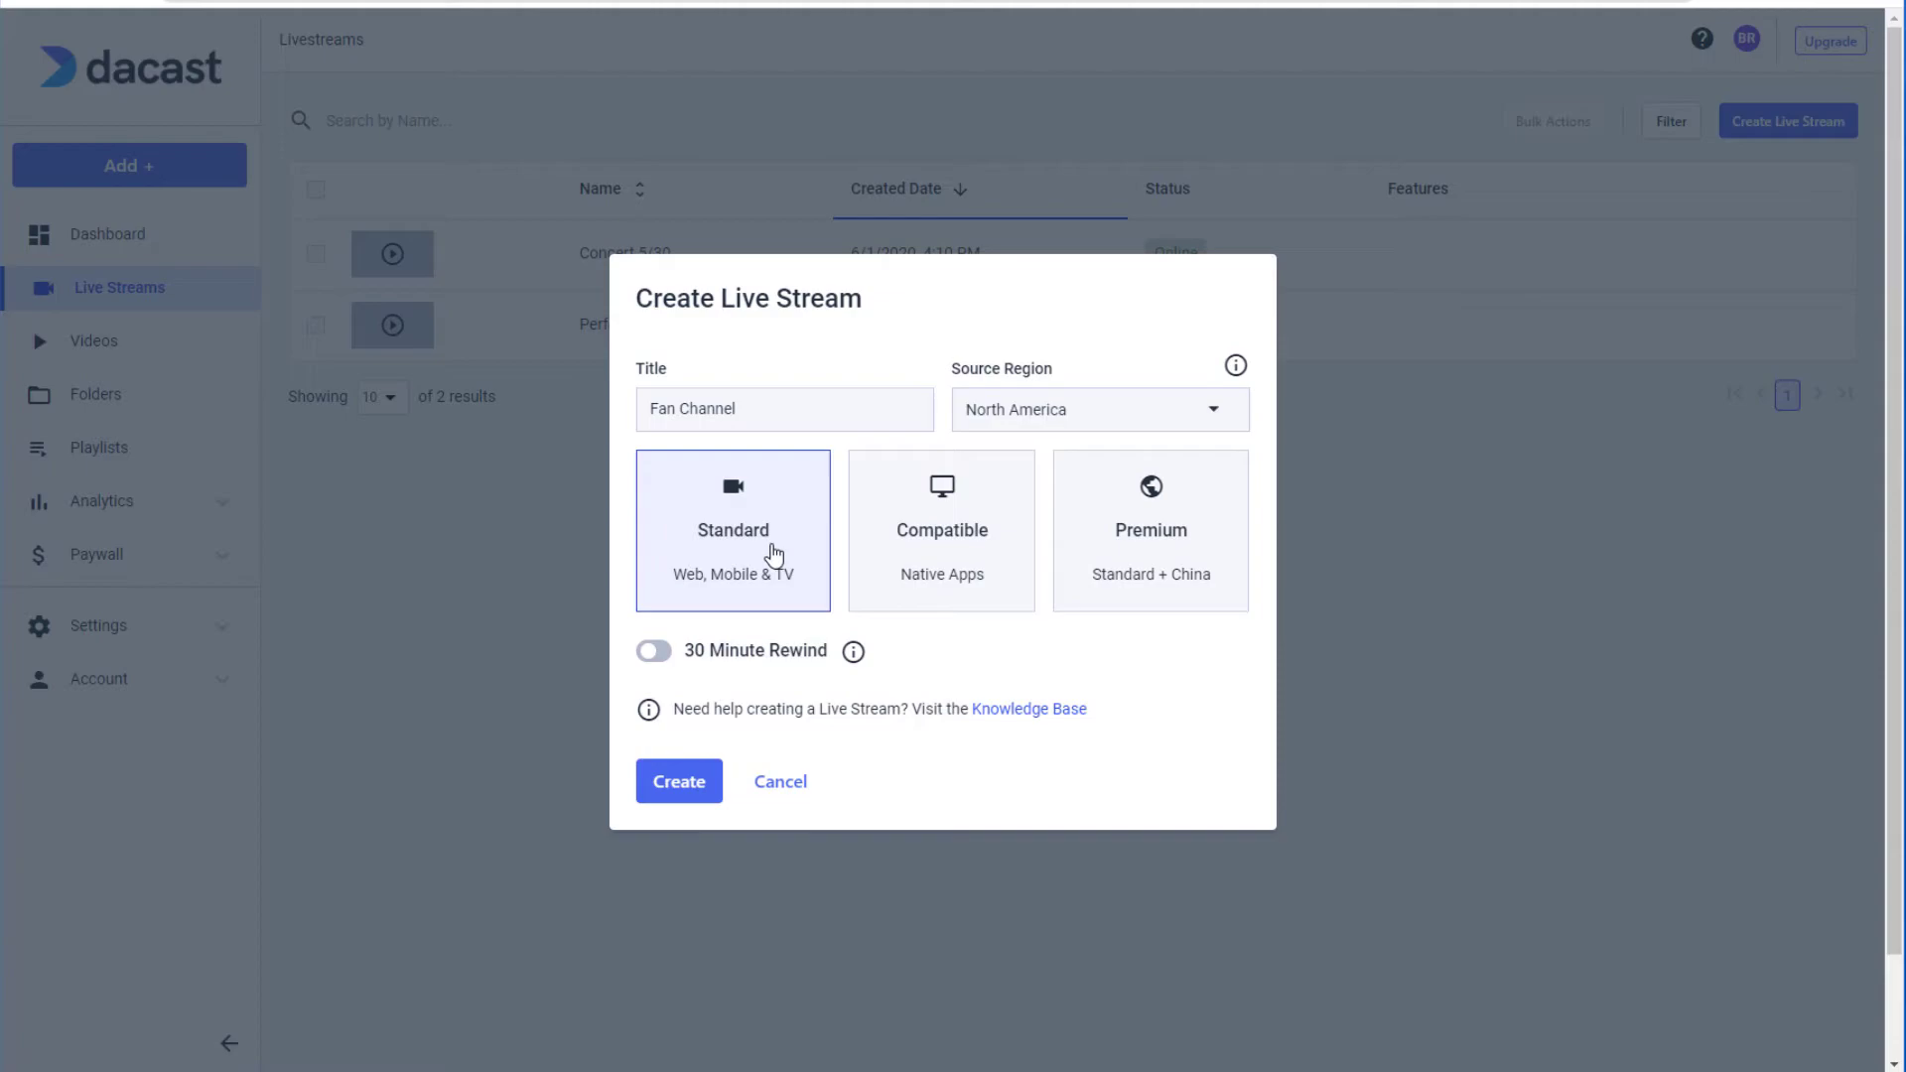
left_click(707, 794)
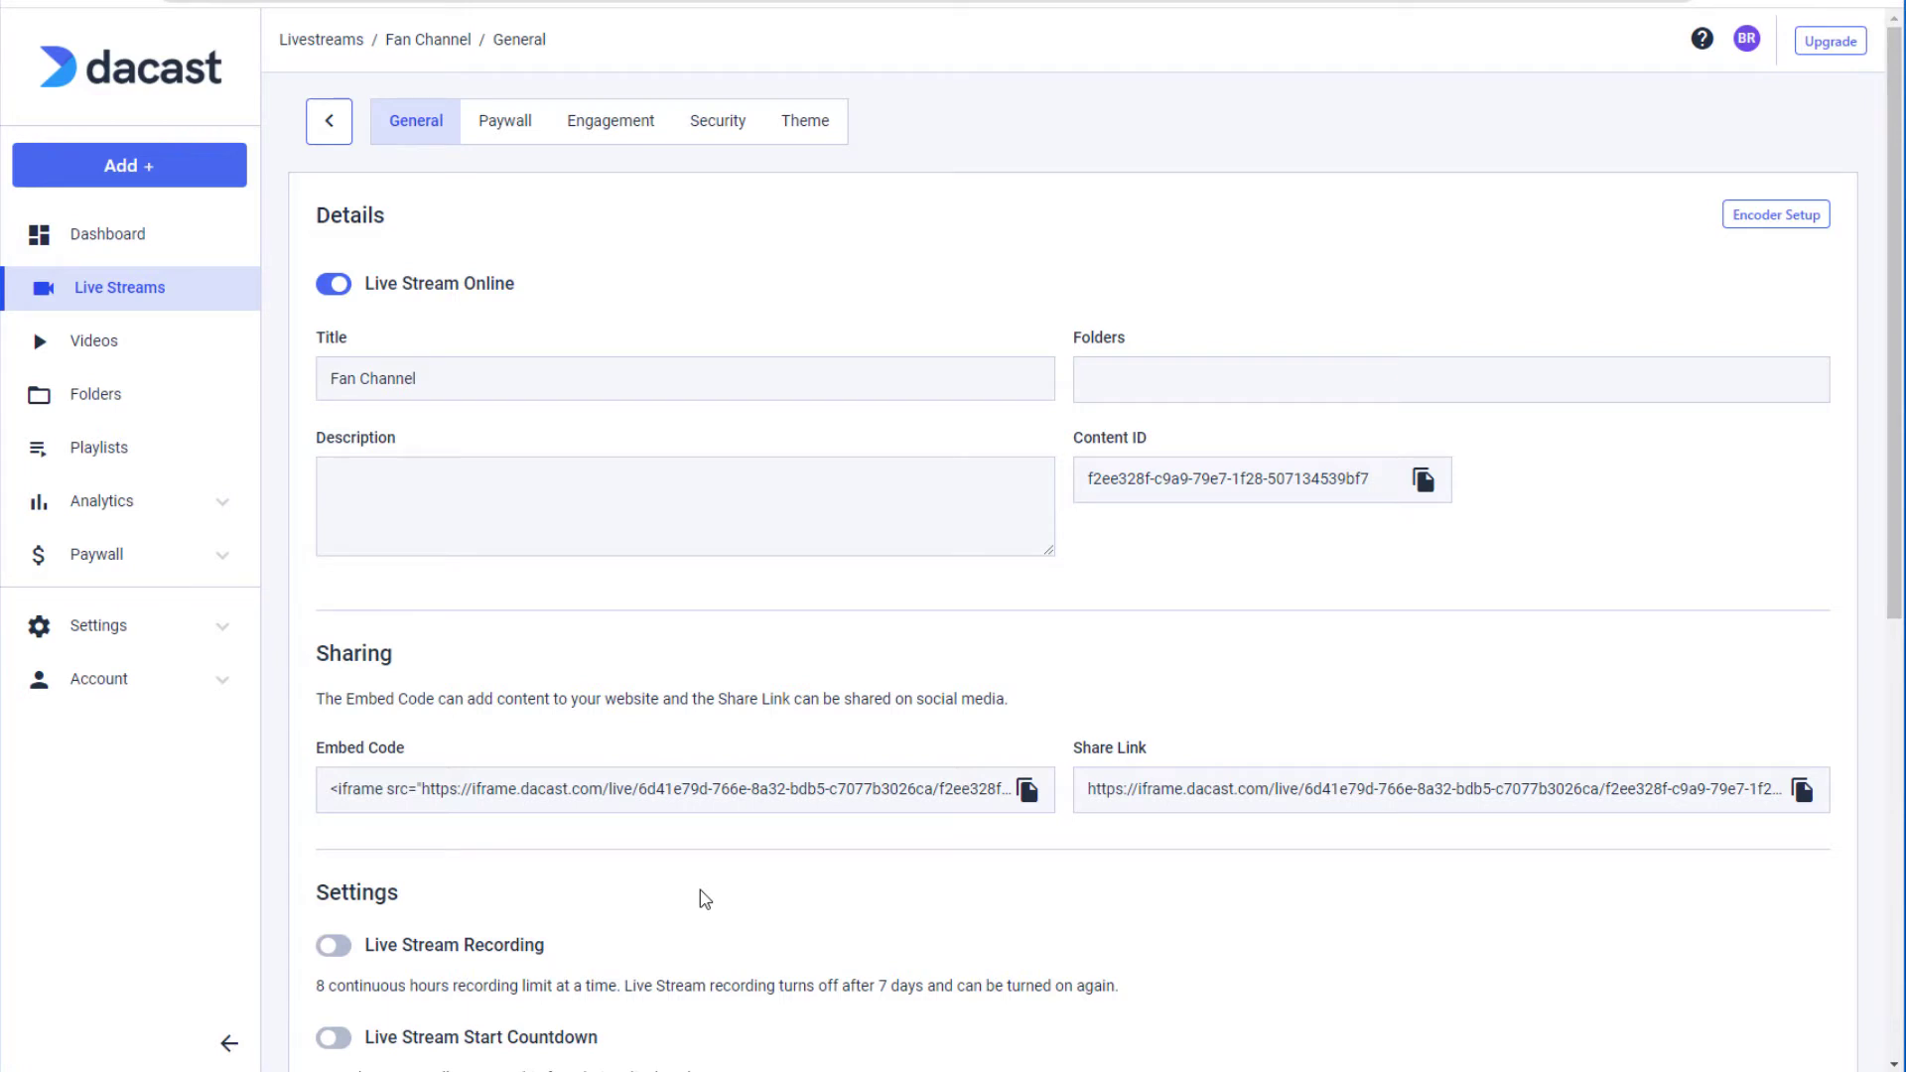
Display the Fan Channel stream's encoder login, password, stream URL and stream name
left_click(1796, 224)
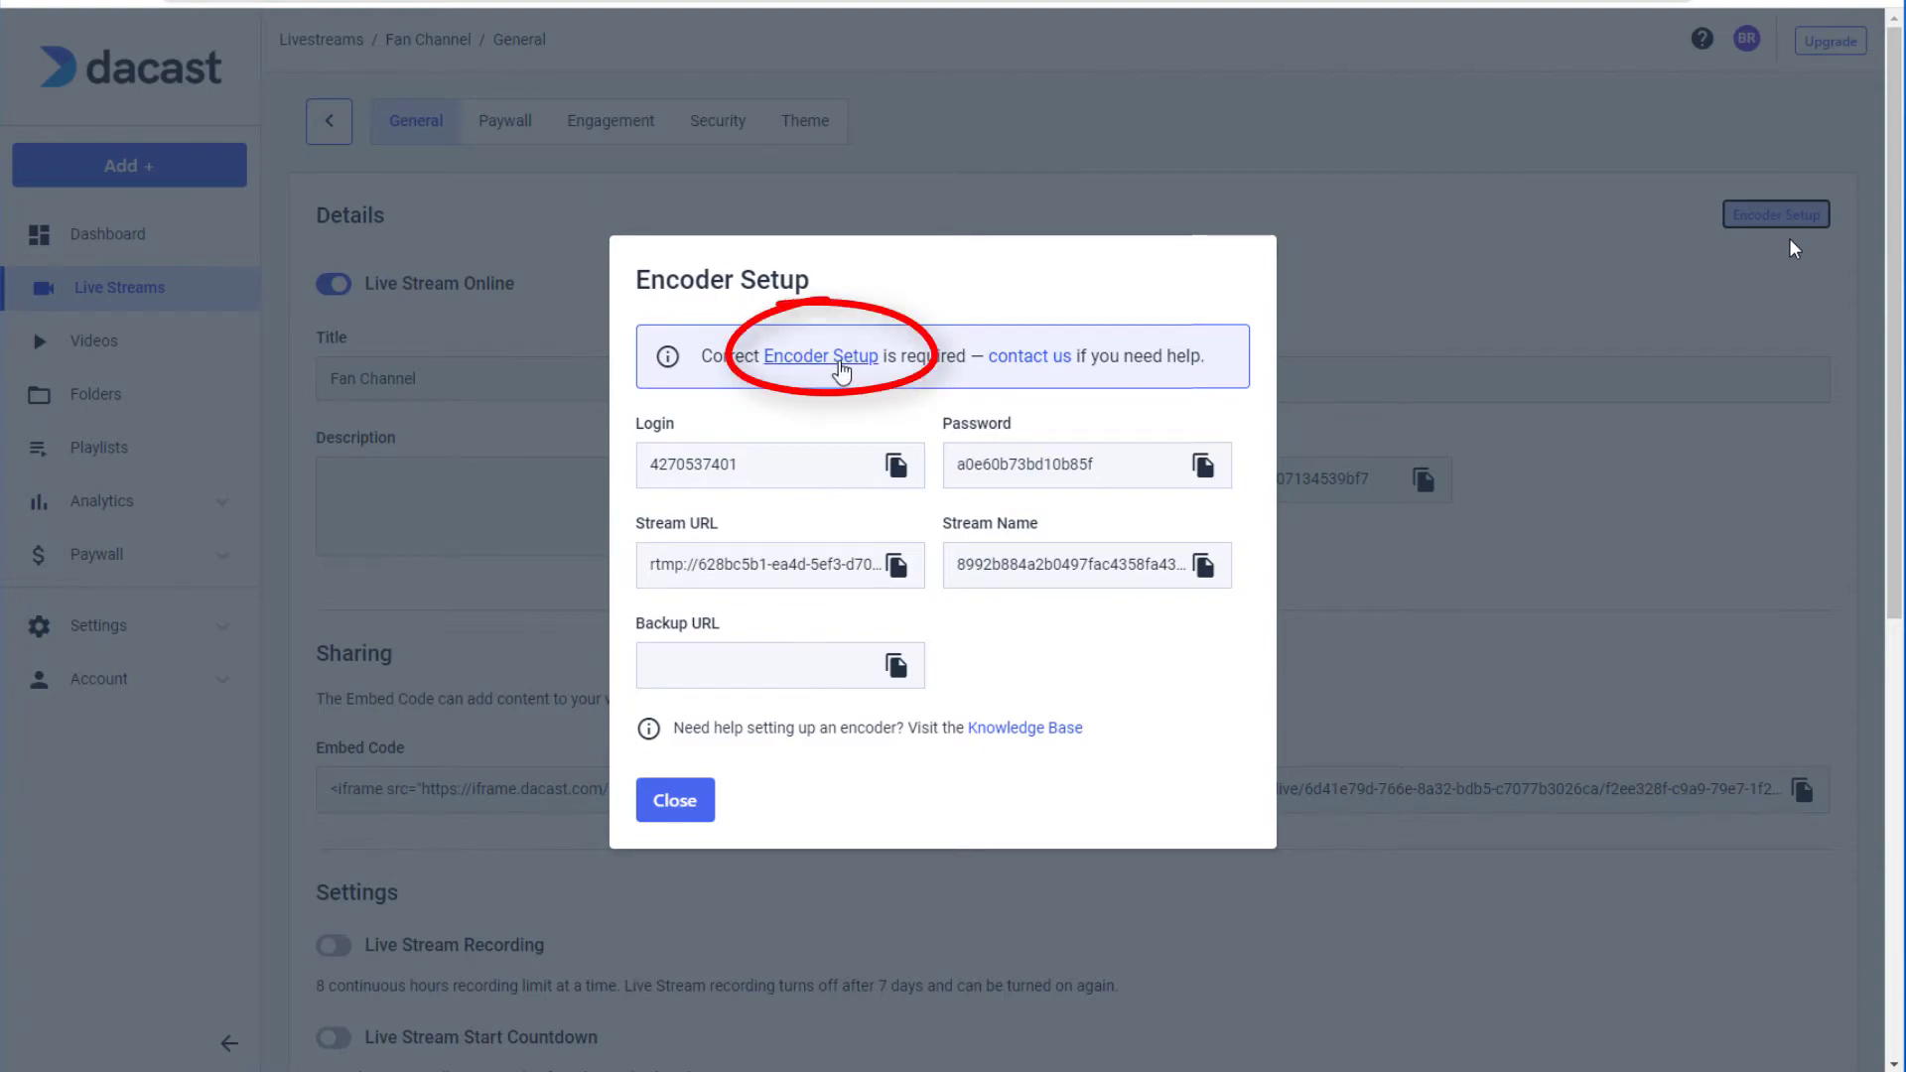
Read through the encoder setup knowledge base article on required Dacast settings
left_click(843, 369)
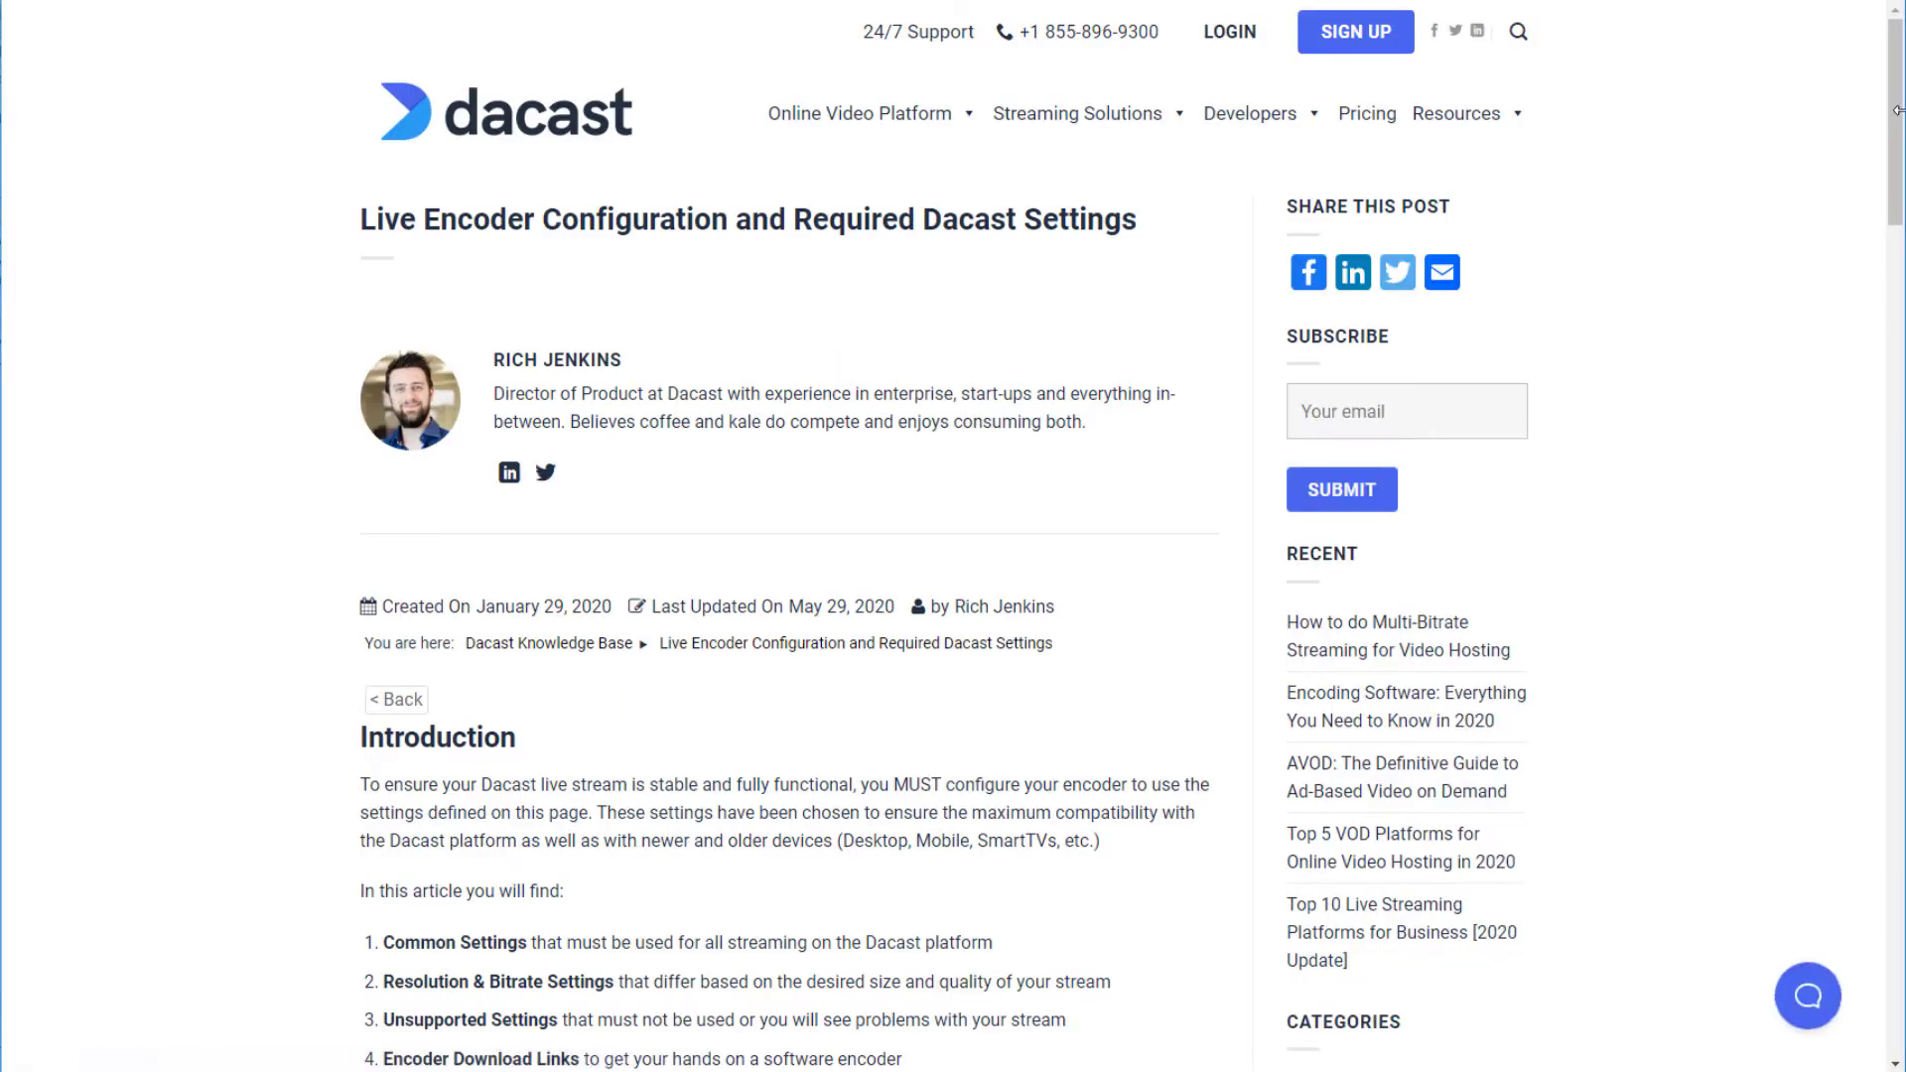
left_click_drag(1898, 71, 1898, 406)
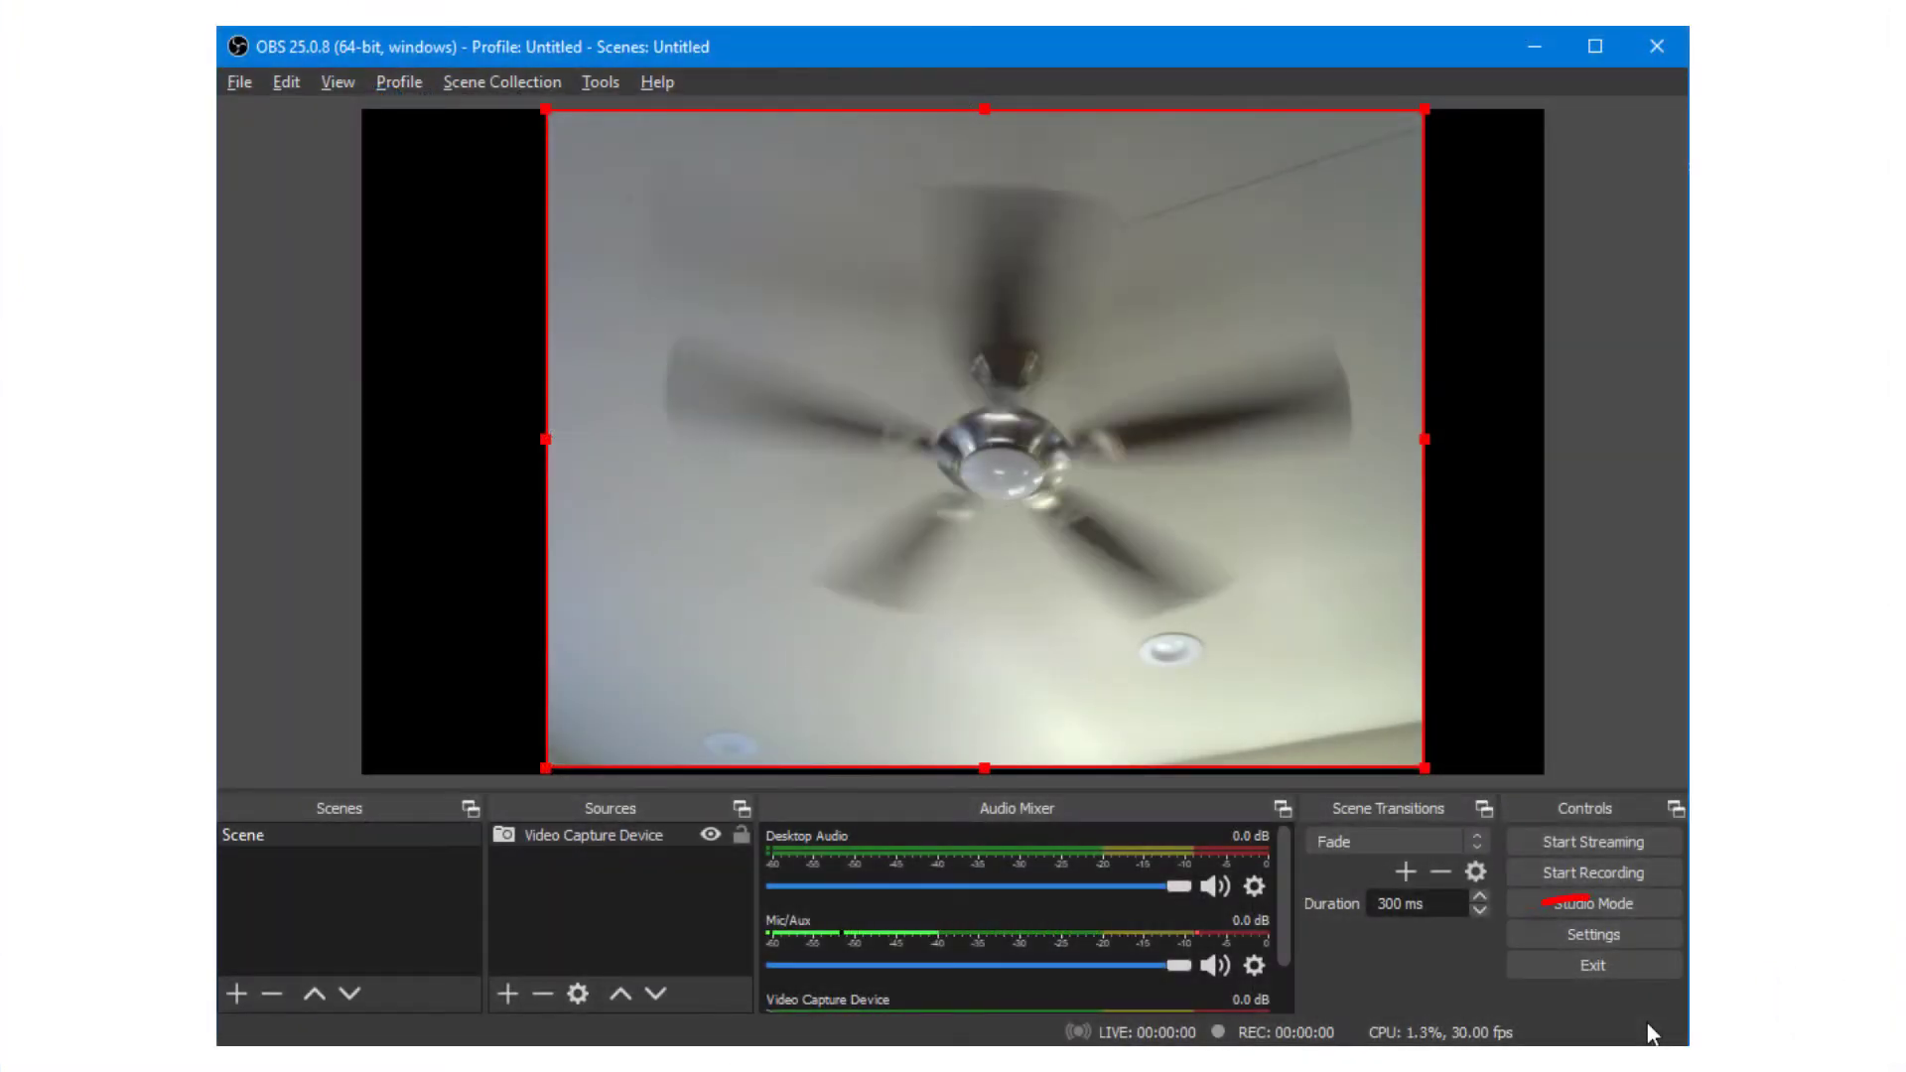
Confirm the OBS stream connection settings and start streaming the video capture feed
left_click(1636, 936)
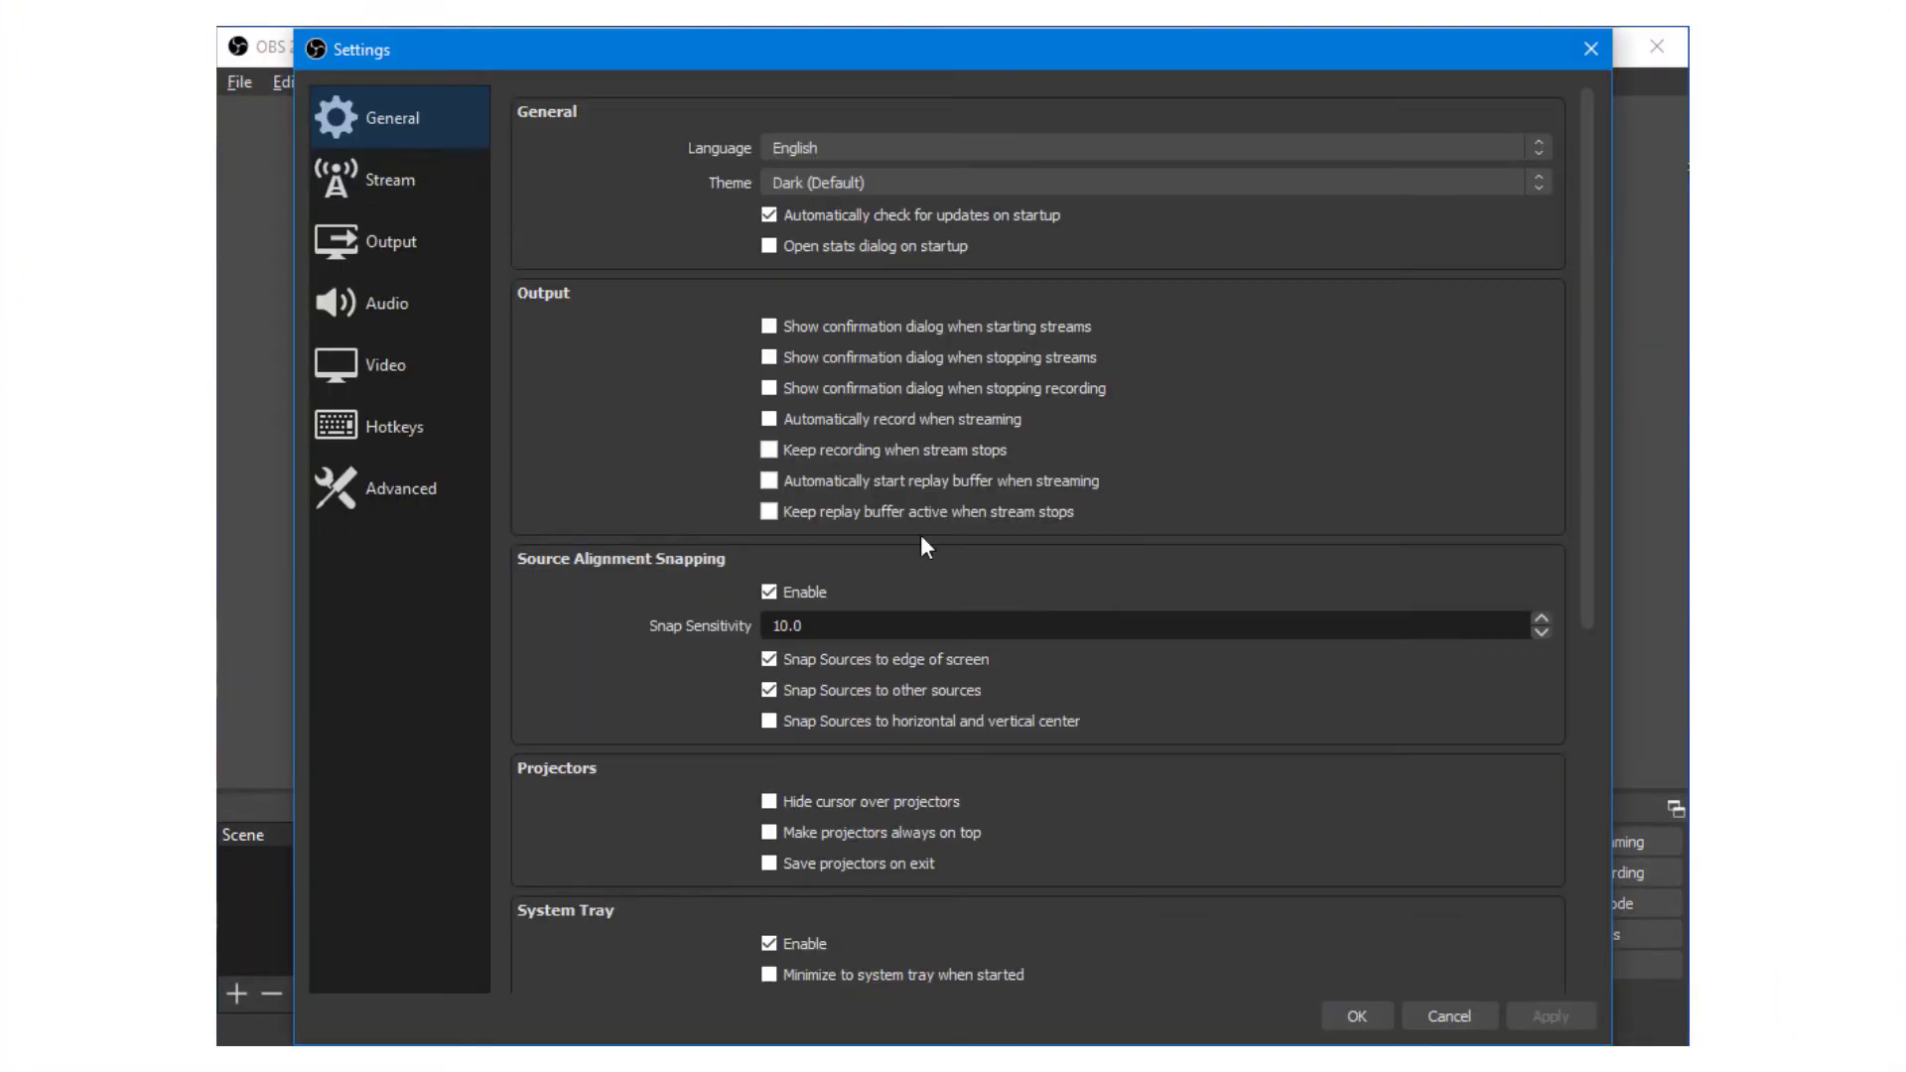
left_click(403, 182)
left_click(1352, 1017)
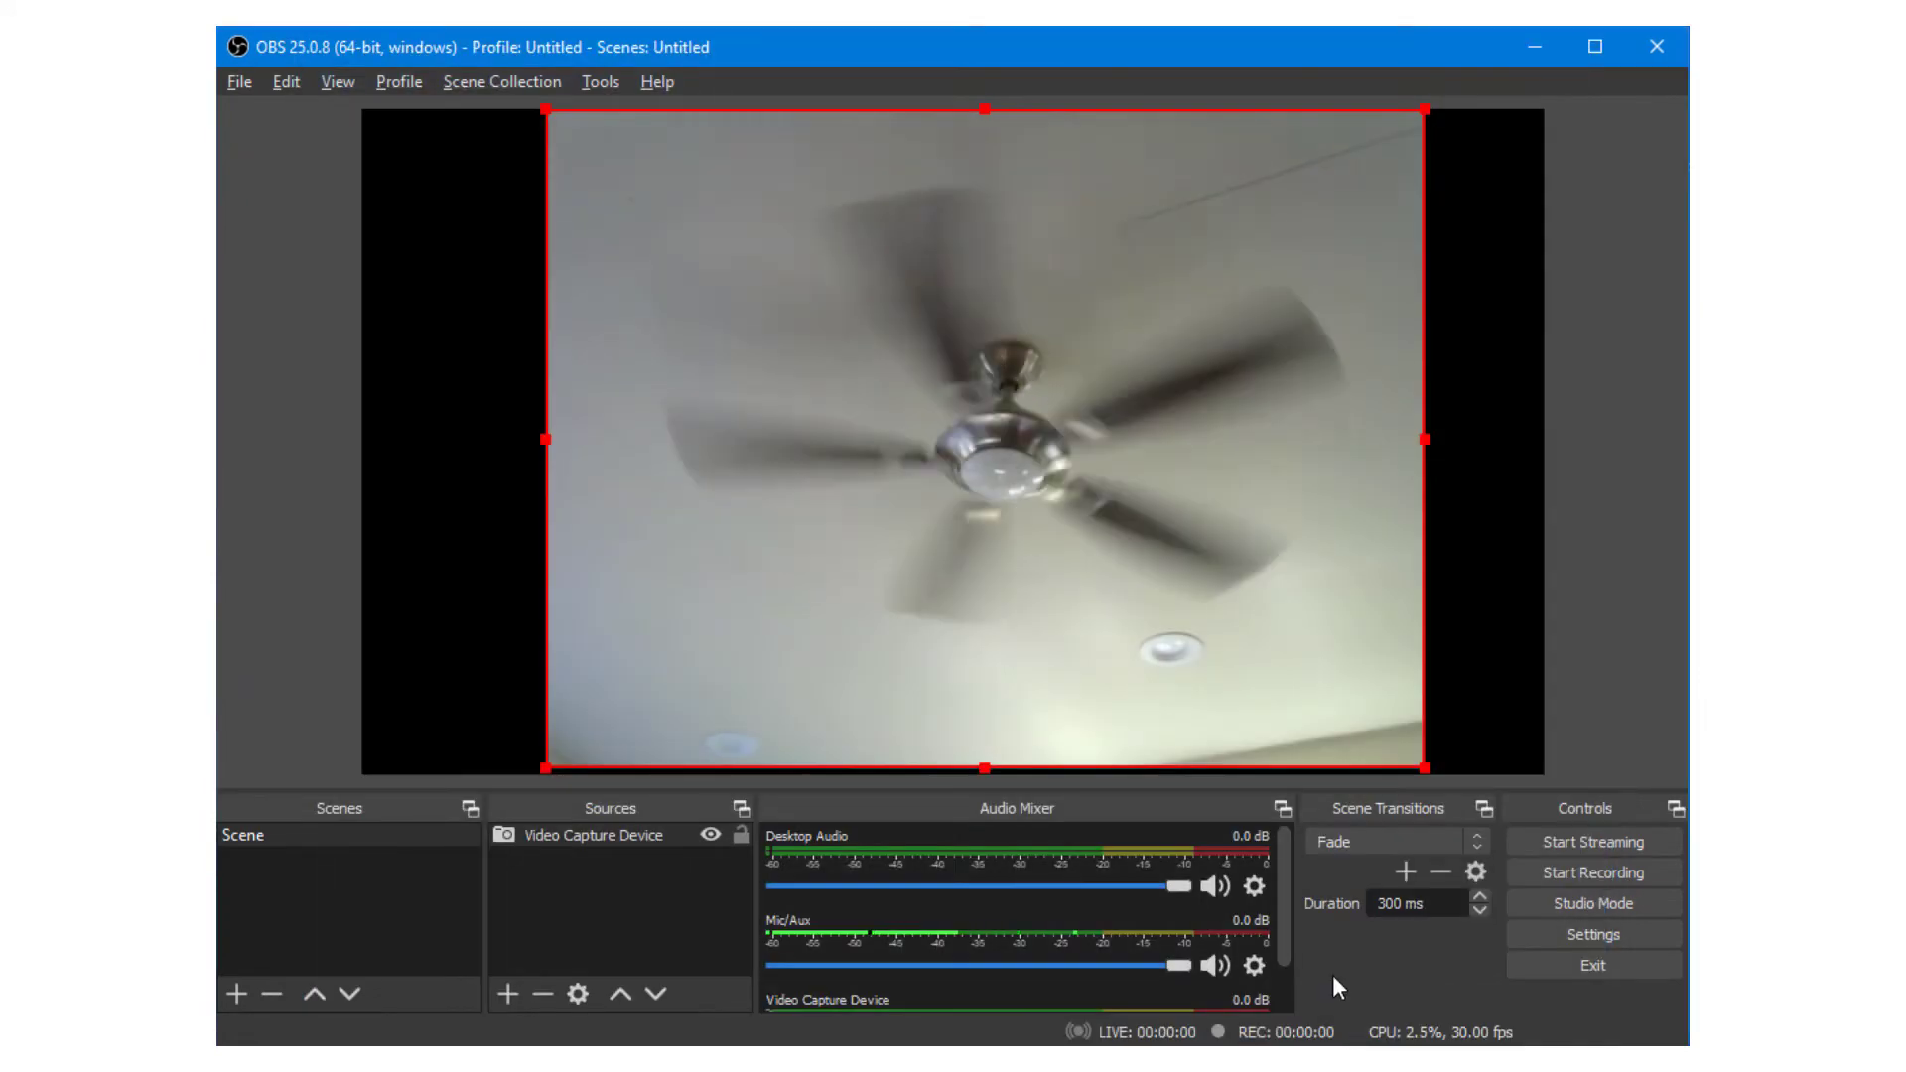
left_click(1654, 843)
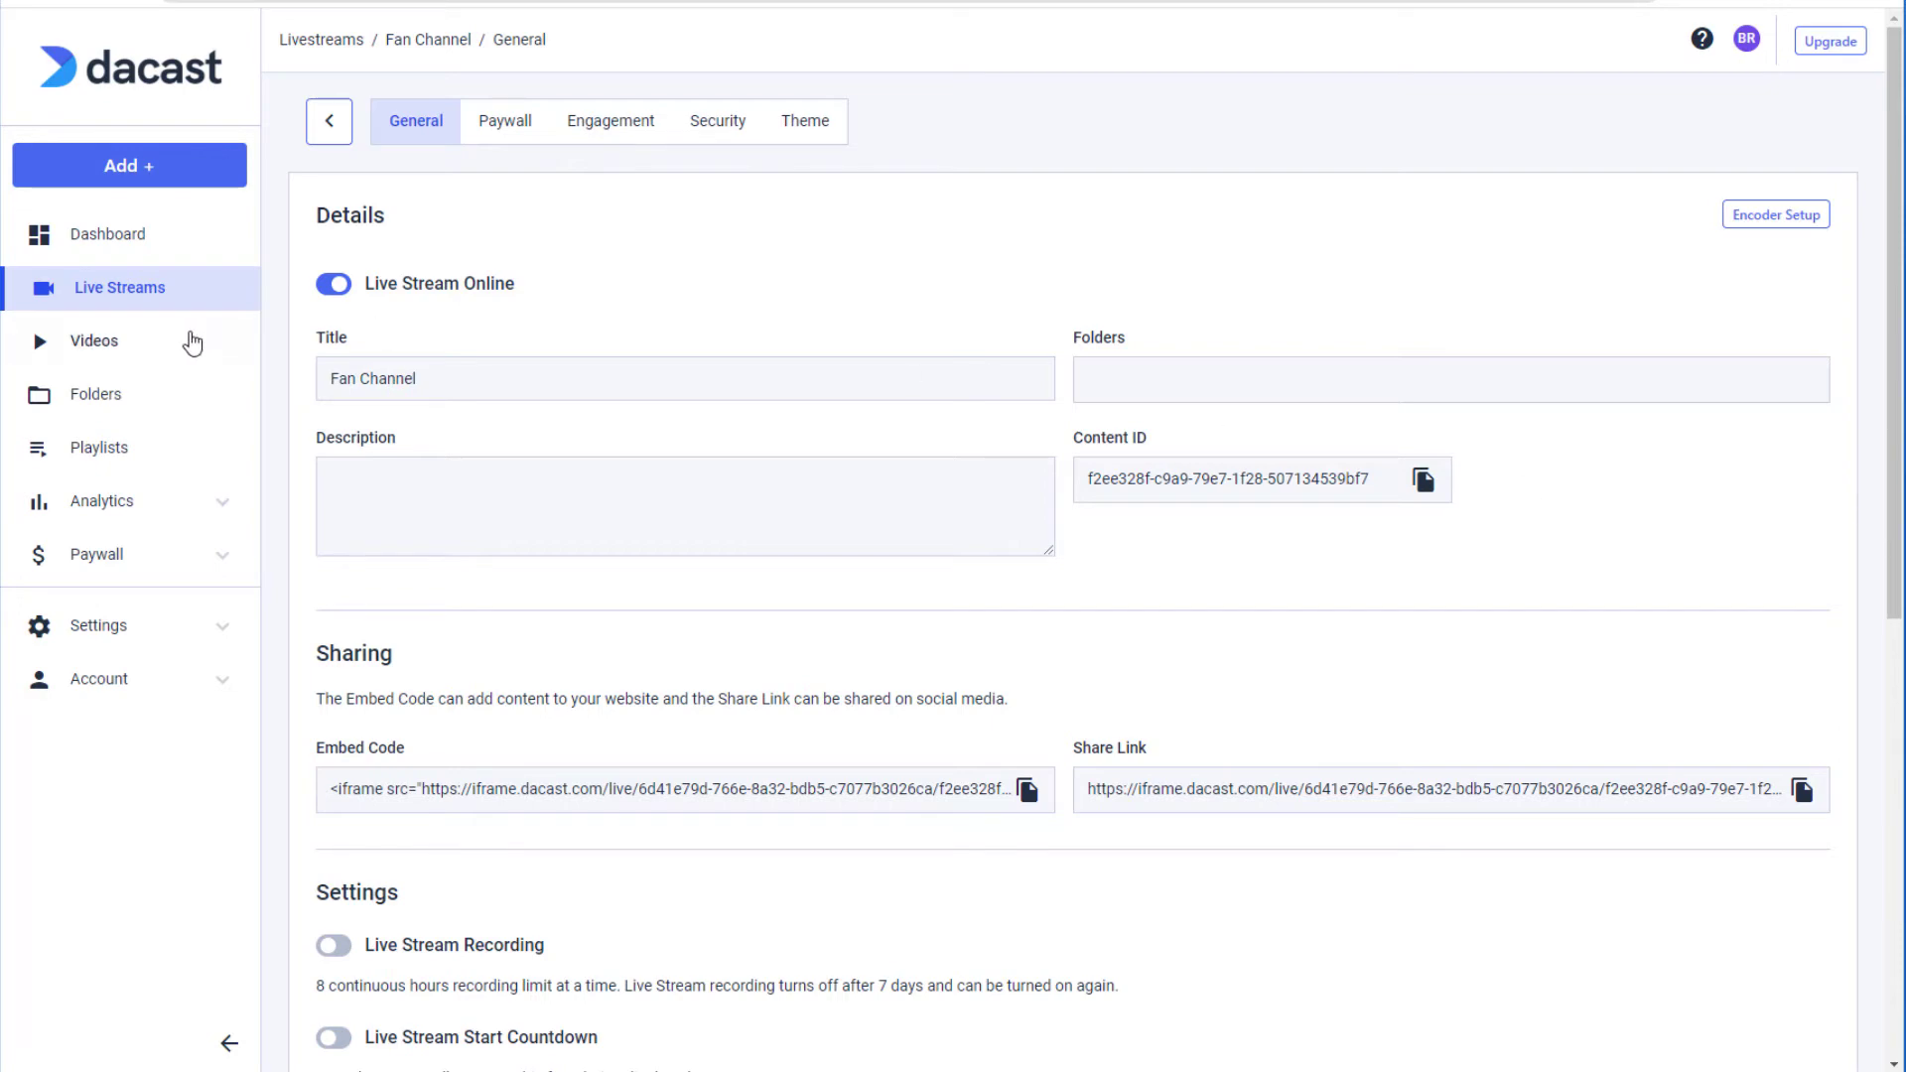
Begin a video upload, then view Settings > Encoding with Standard as default recipe
left_click(141, 354)
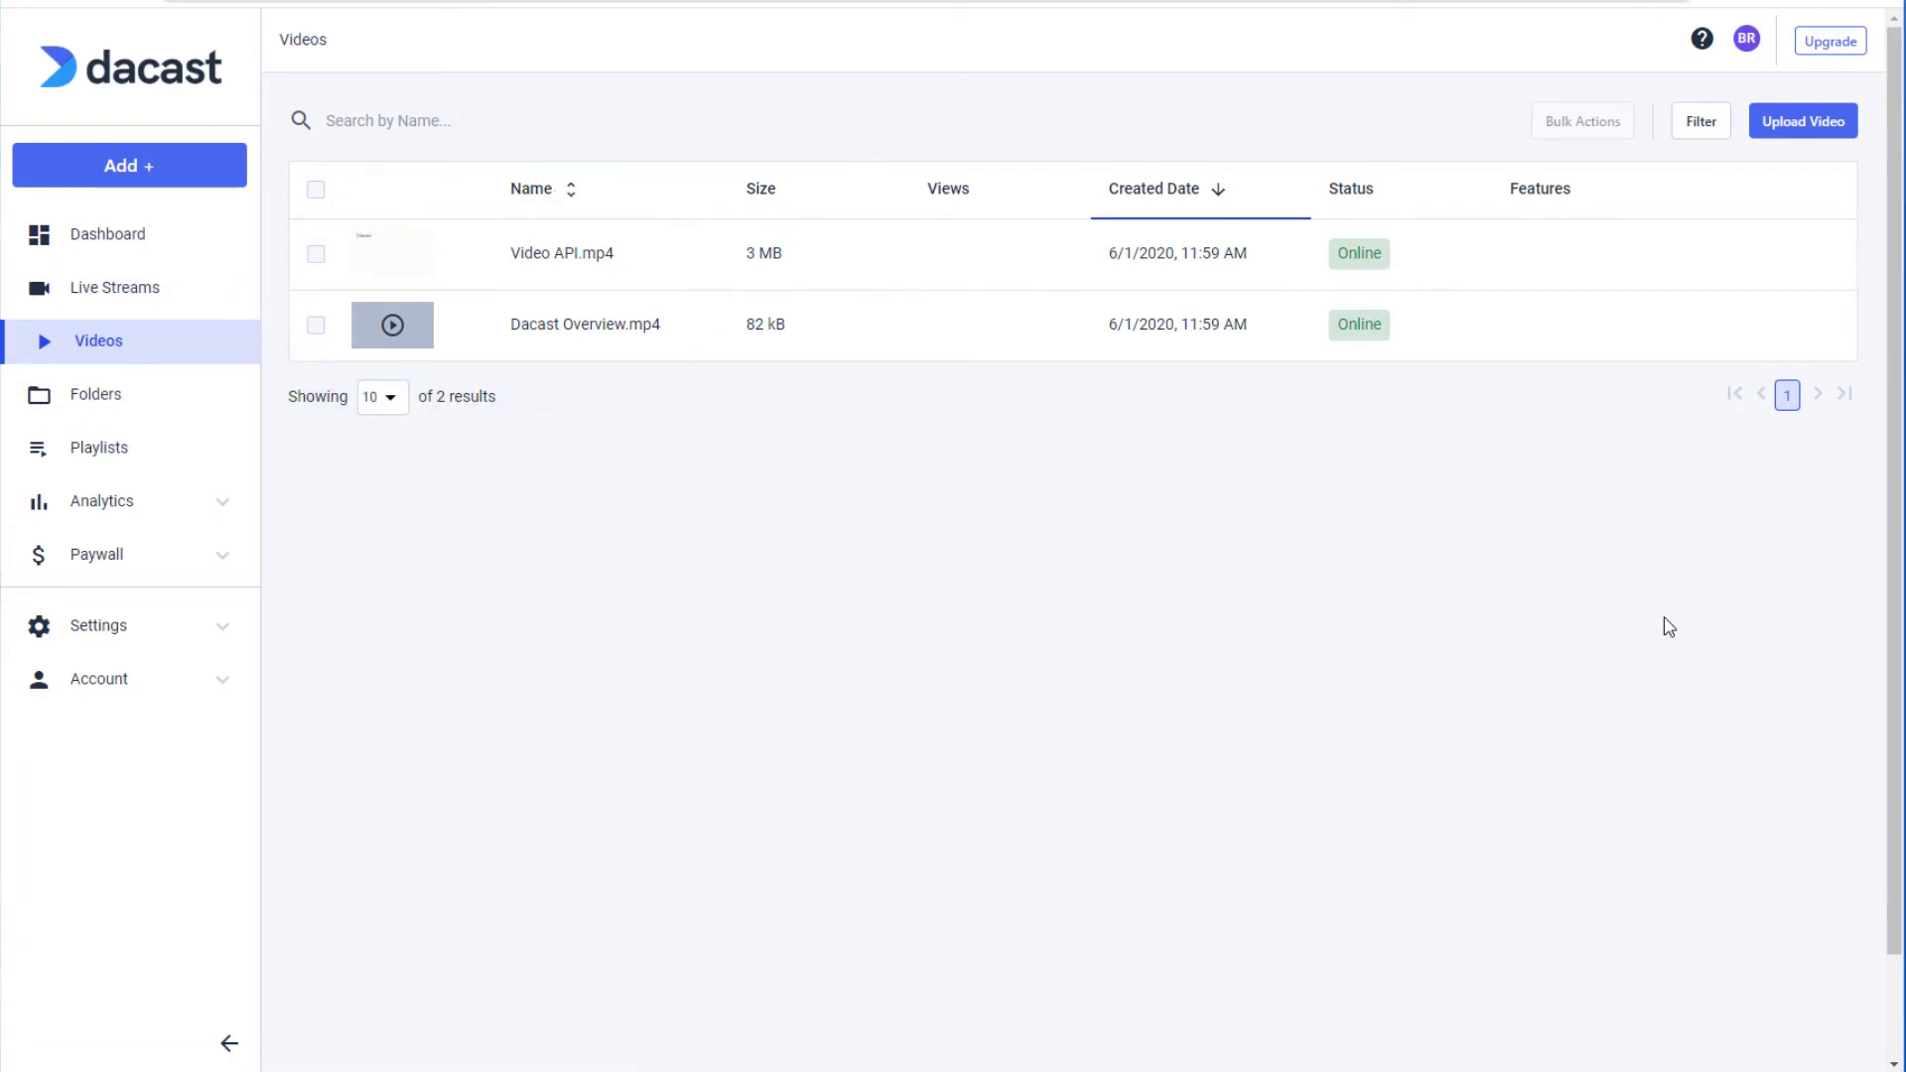
left_click(1790, 125)
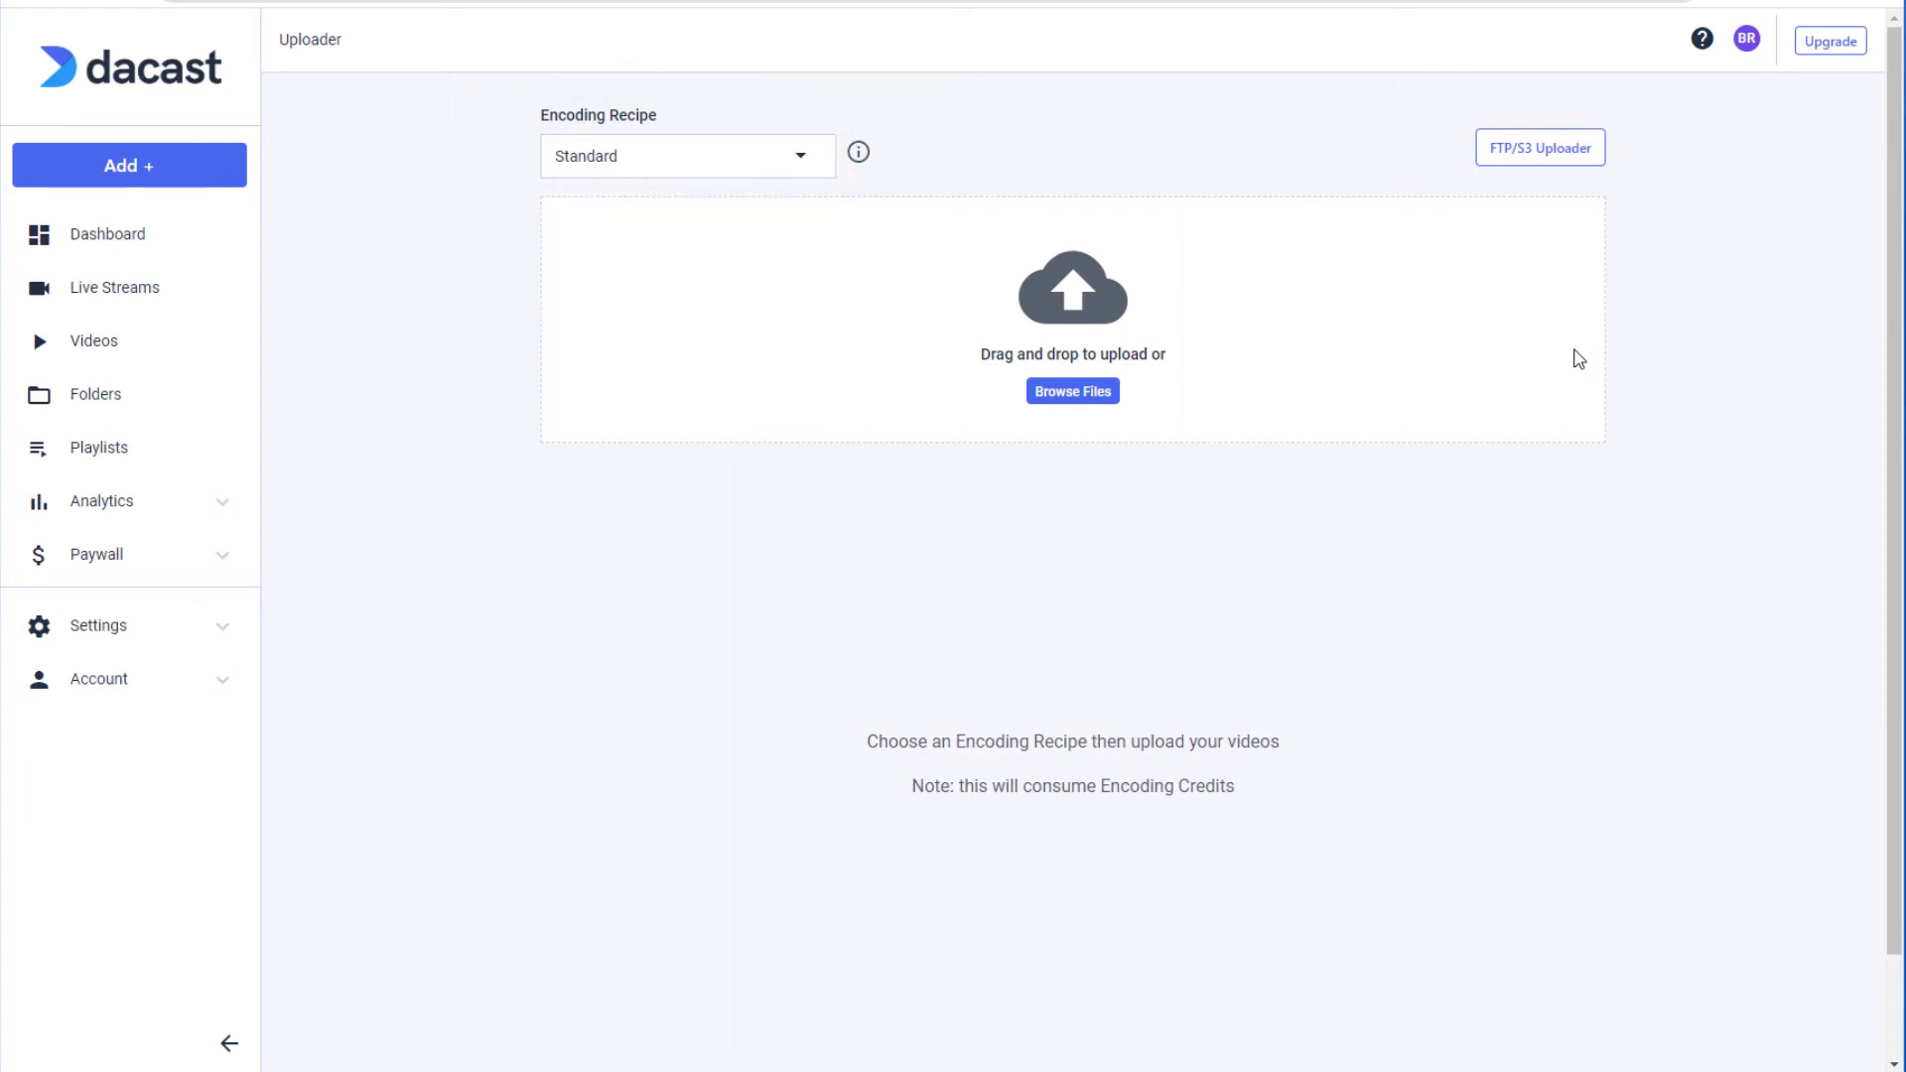
left_click(213, 628)
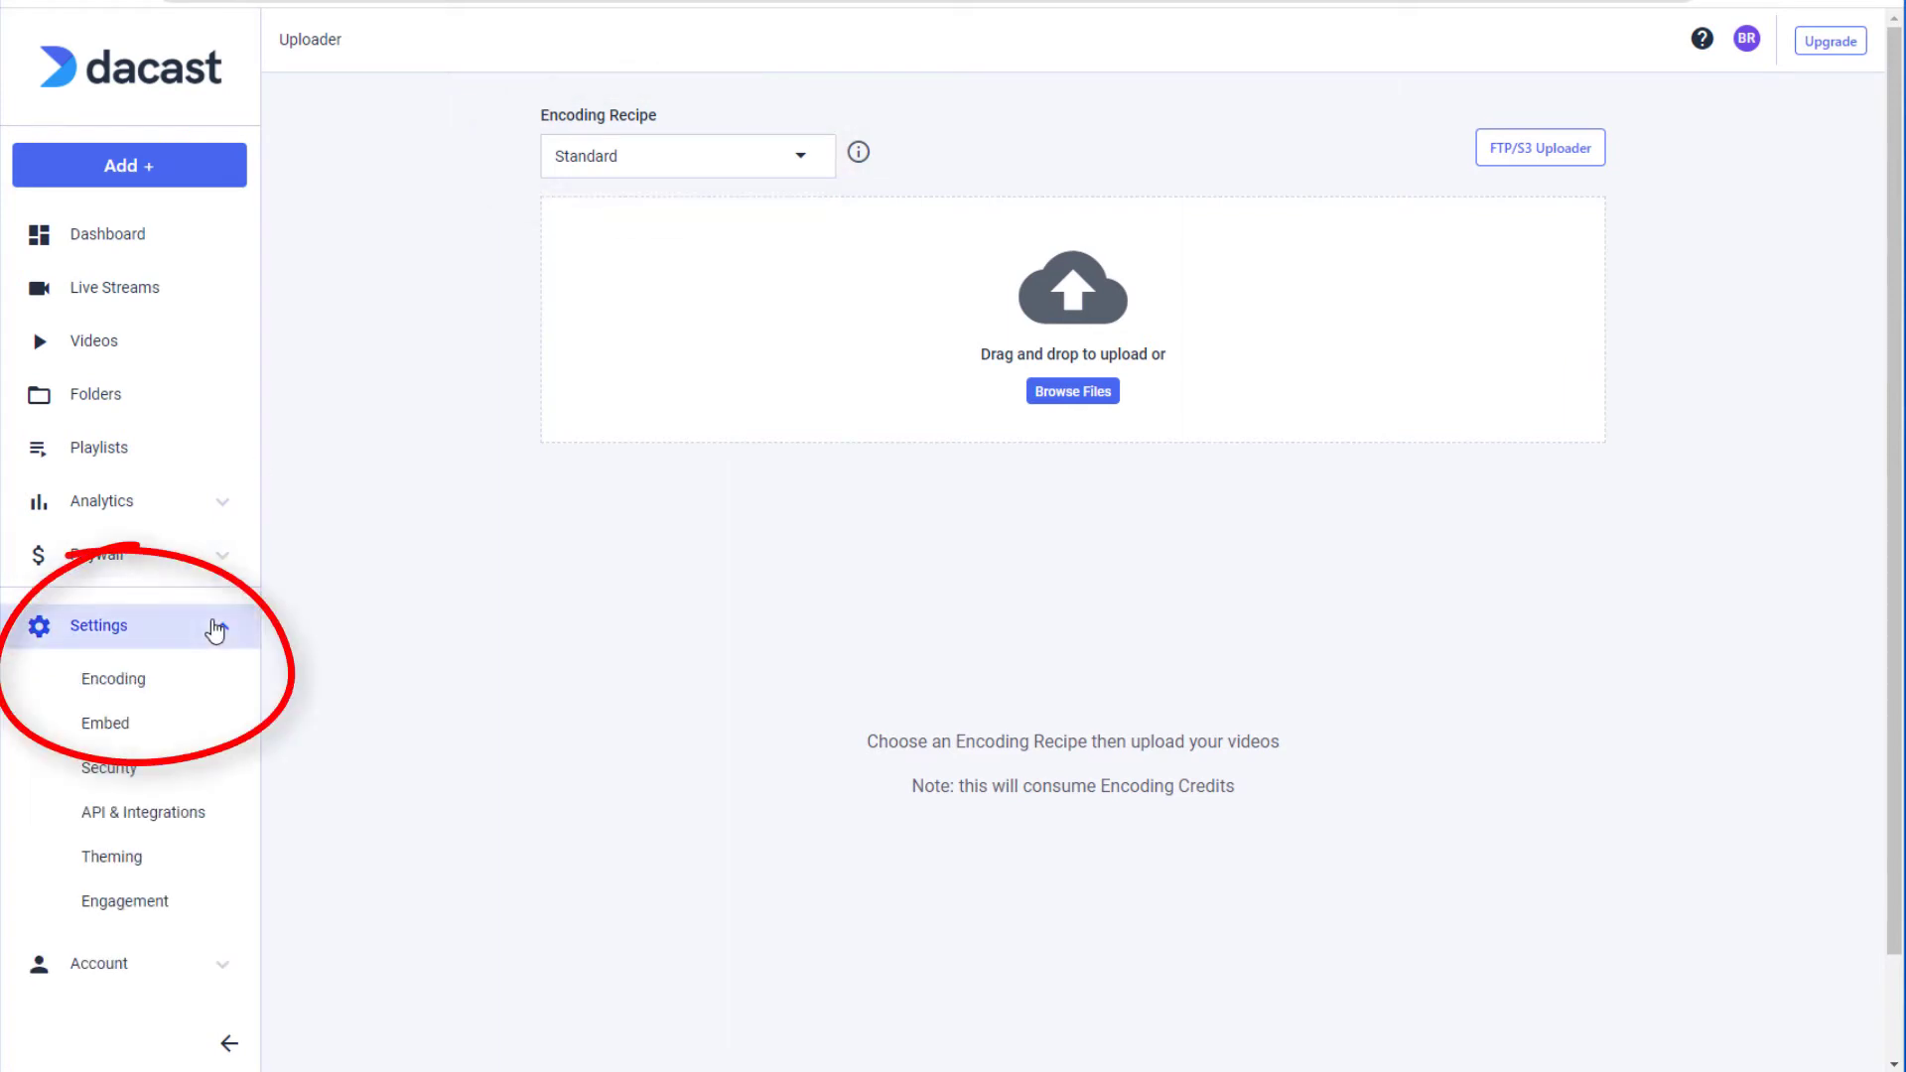
left_click(152, 698)
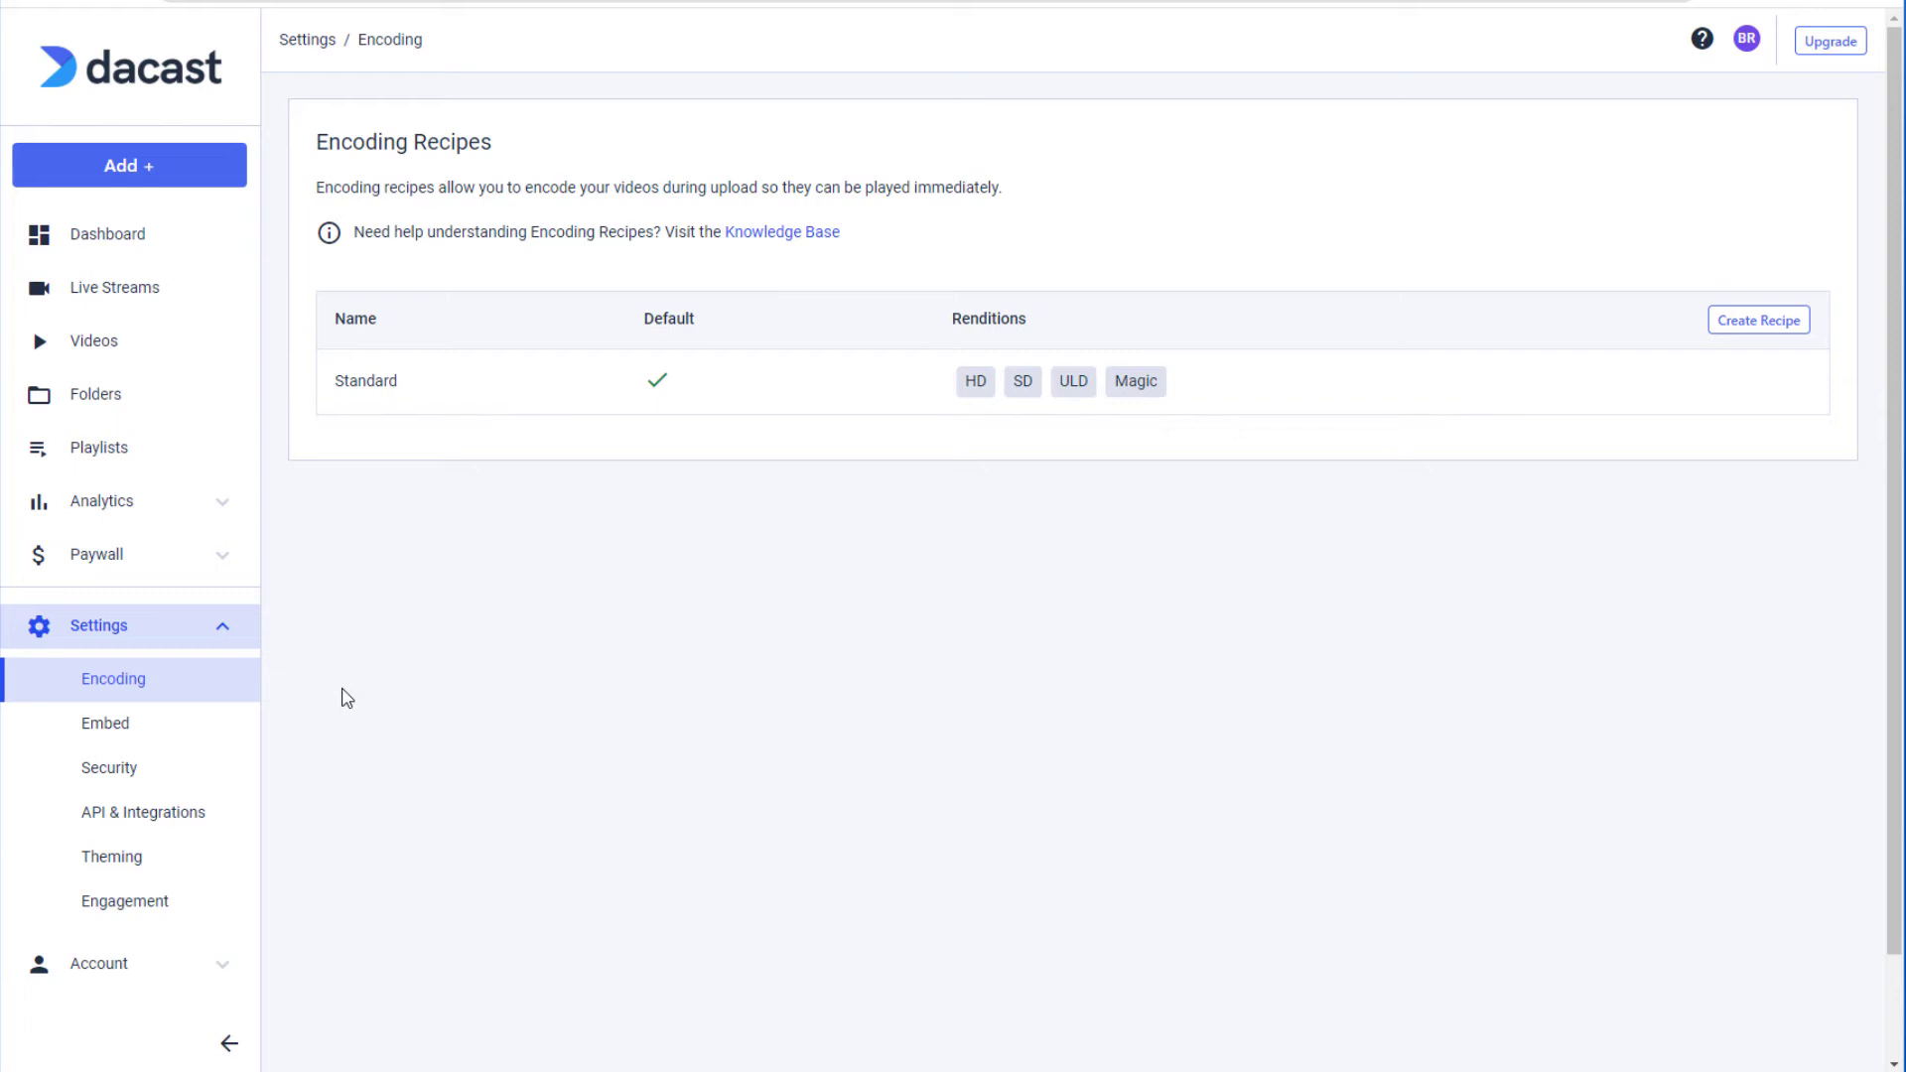
Upload Top 10 Video Streaming Platforms.mp4 and return to the Videos library once completed
left_click(109, 344)
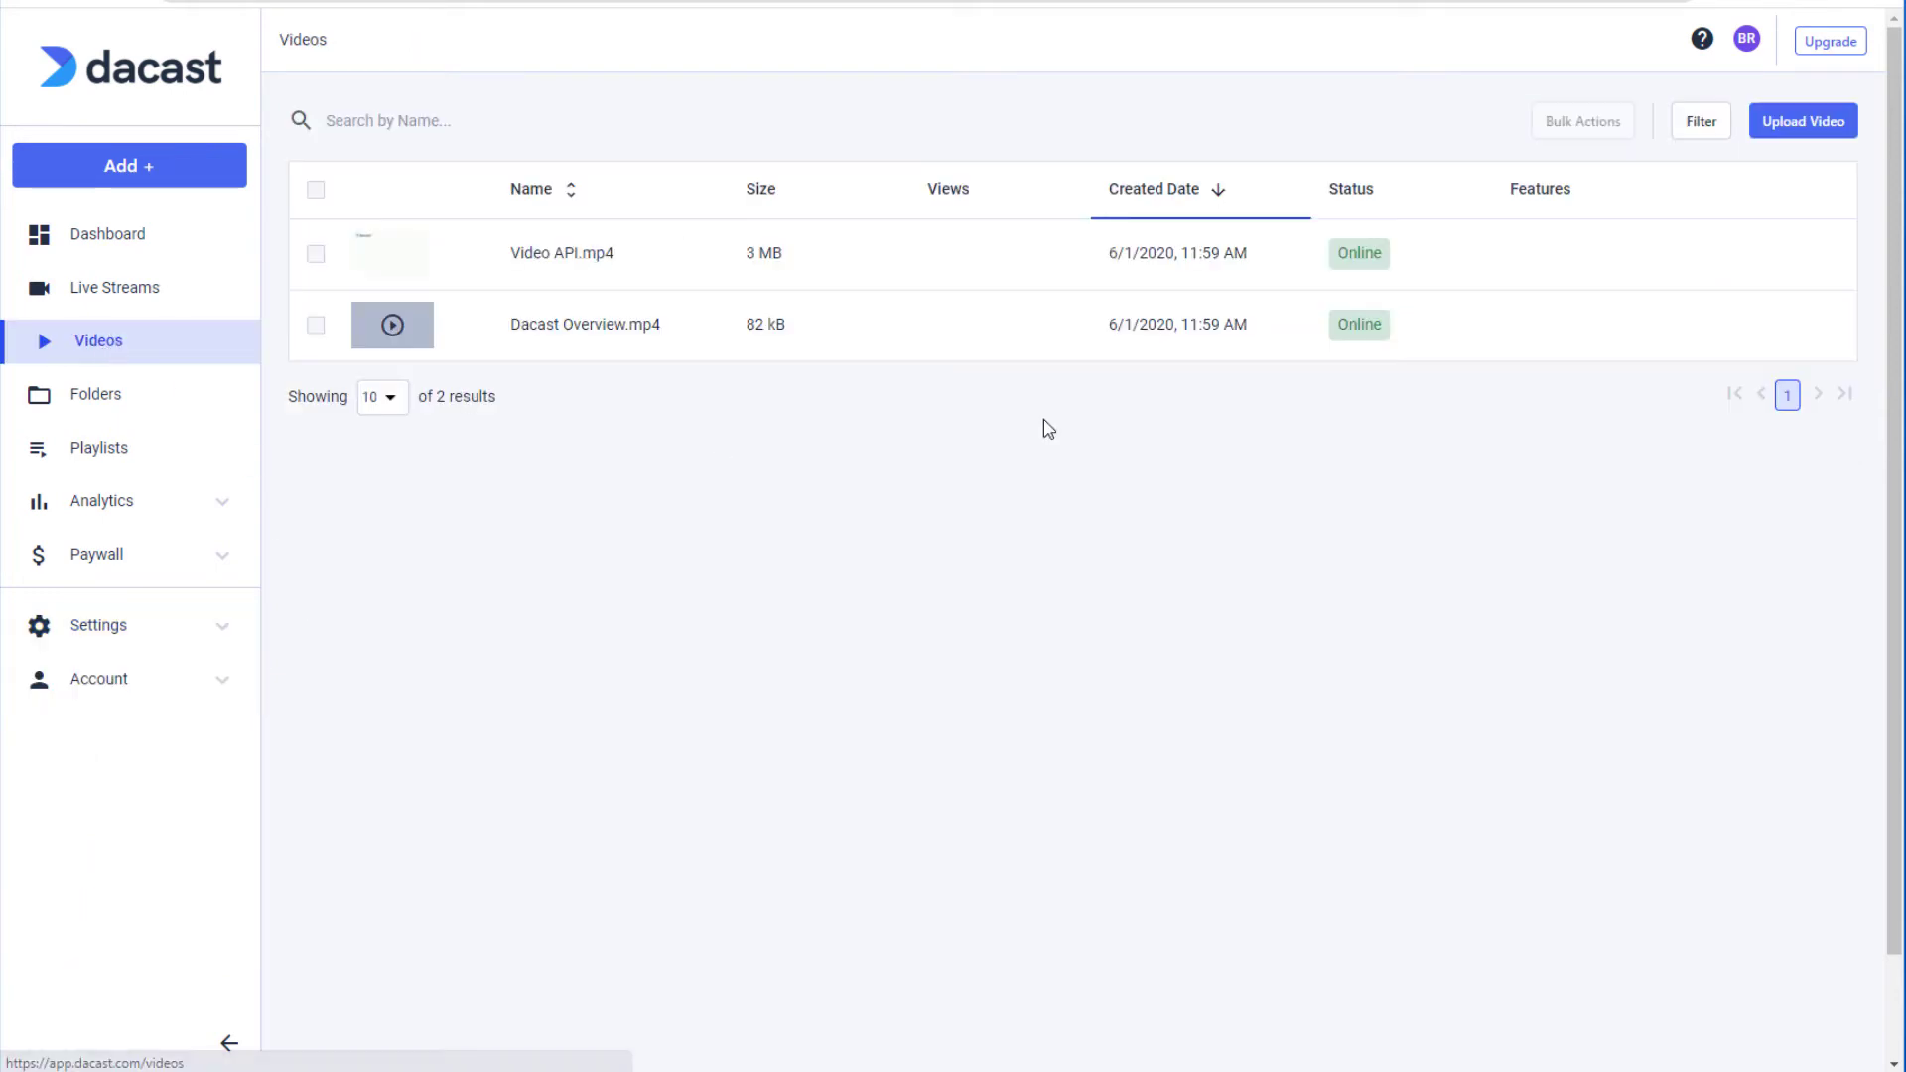
left_click(1792, 127)
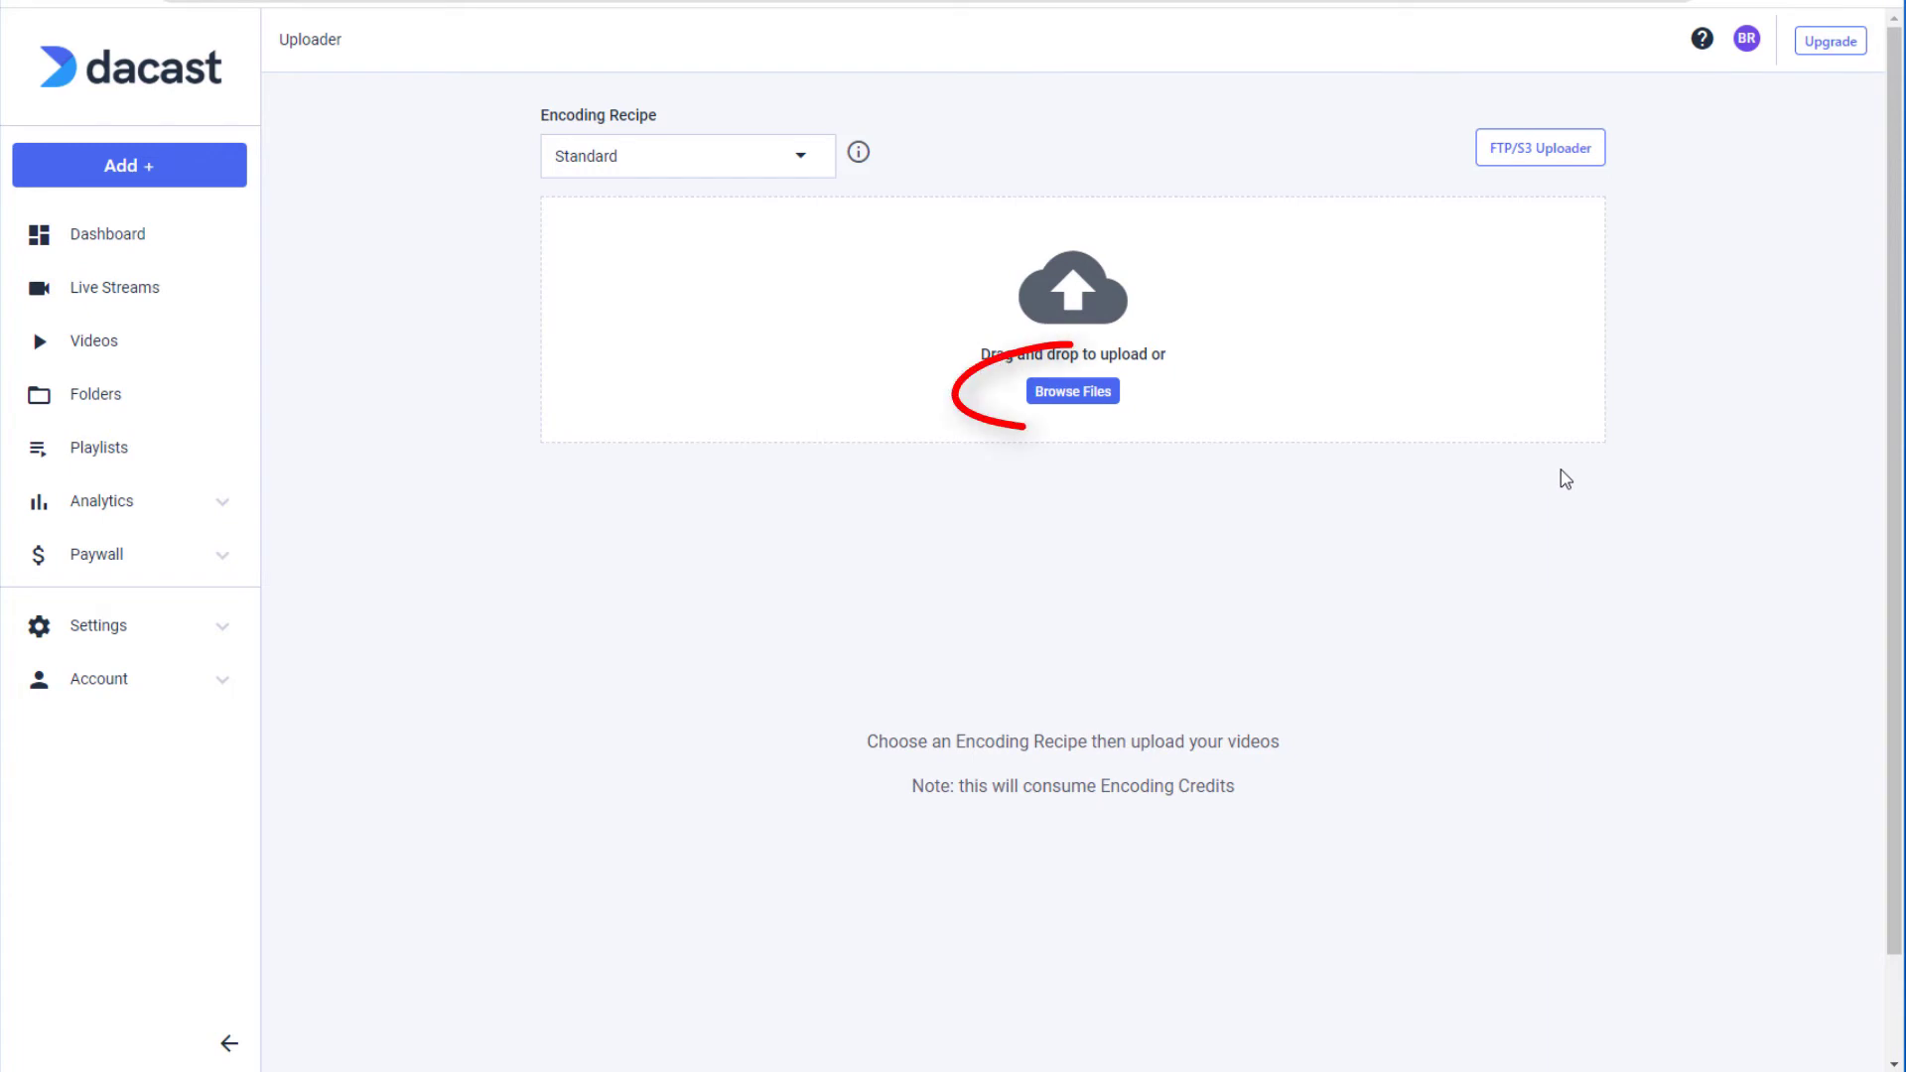
left_click_drag(1070, 770, 1111, 387)
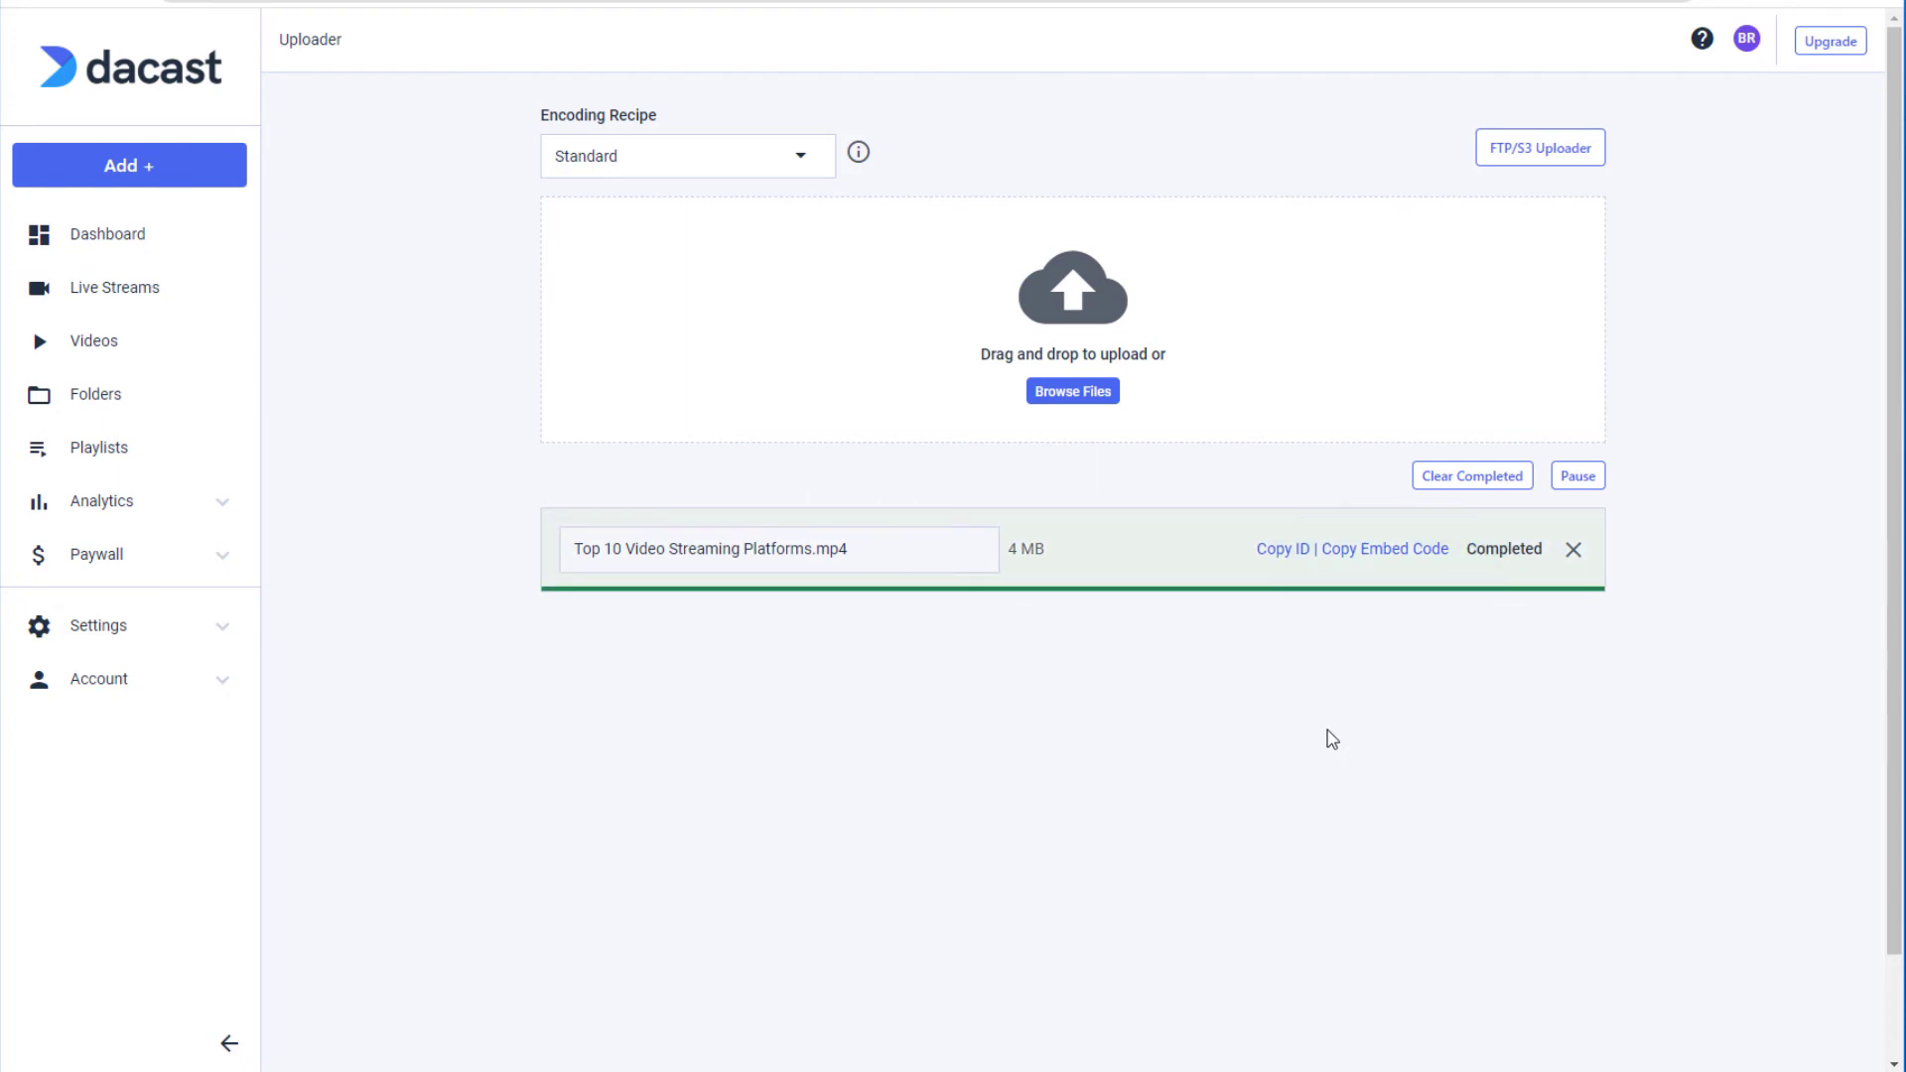
left_click(131, 343)
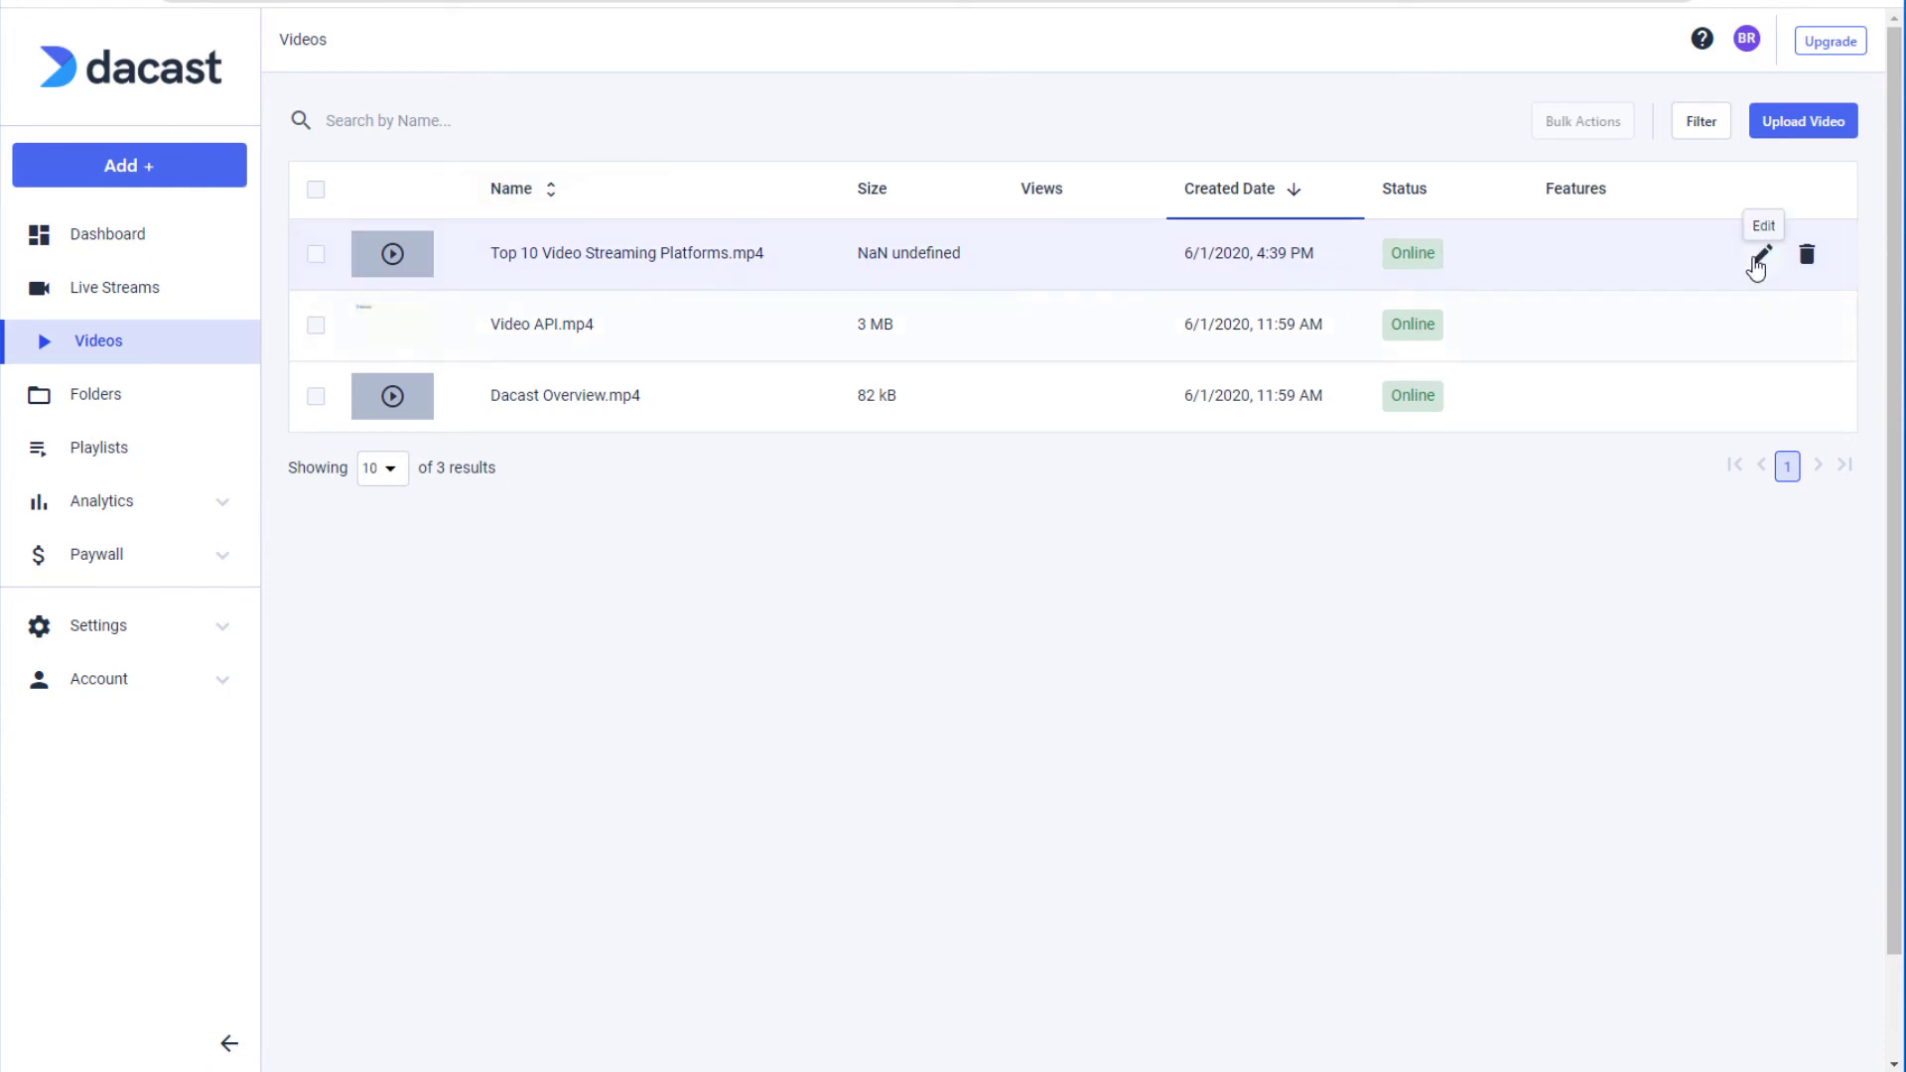
Review the new video's General, Paywall and Engagement settings tabs
left_click(1761, 256)
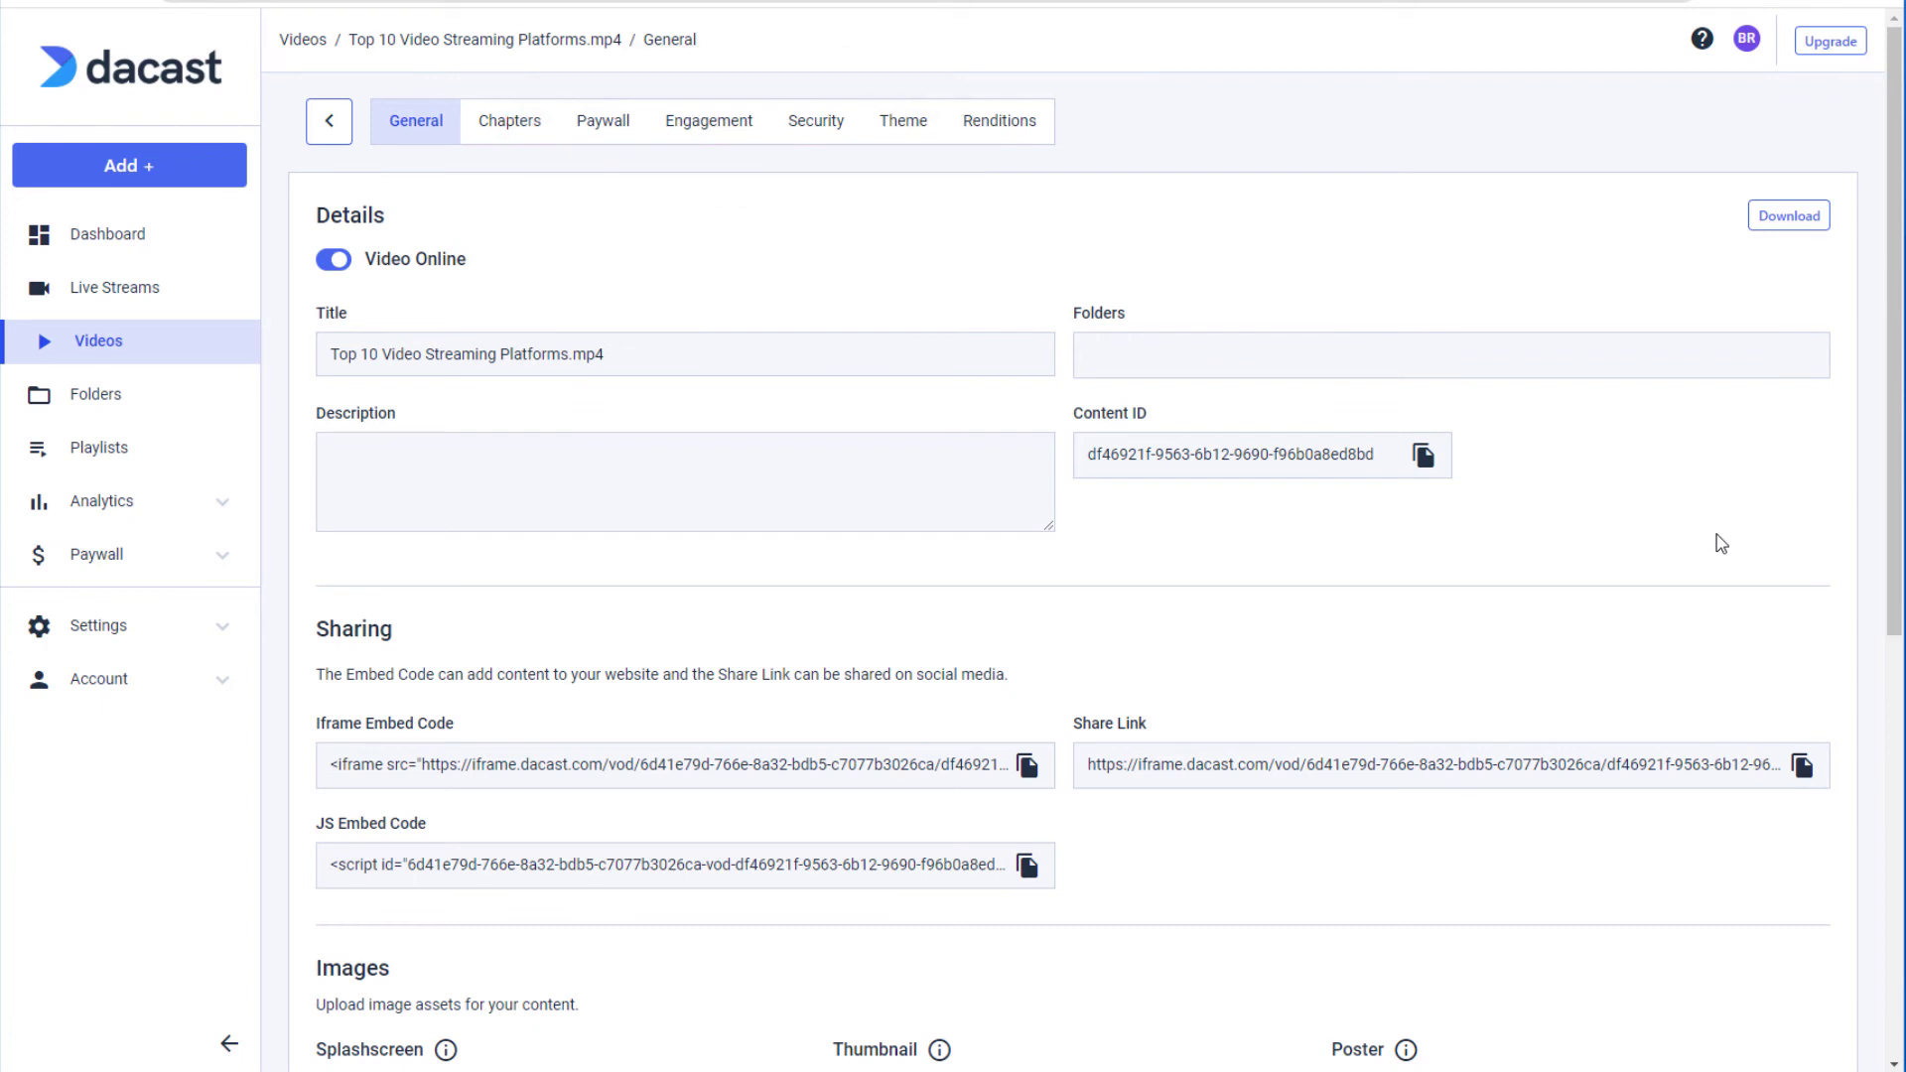
left_click(602, 131)
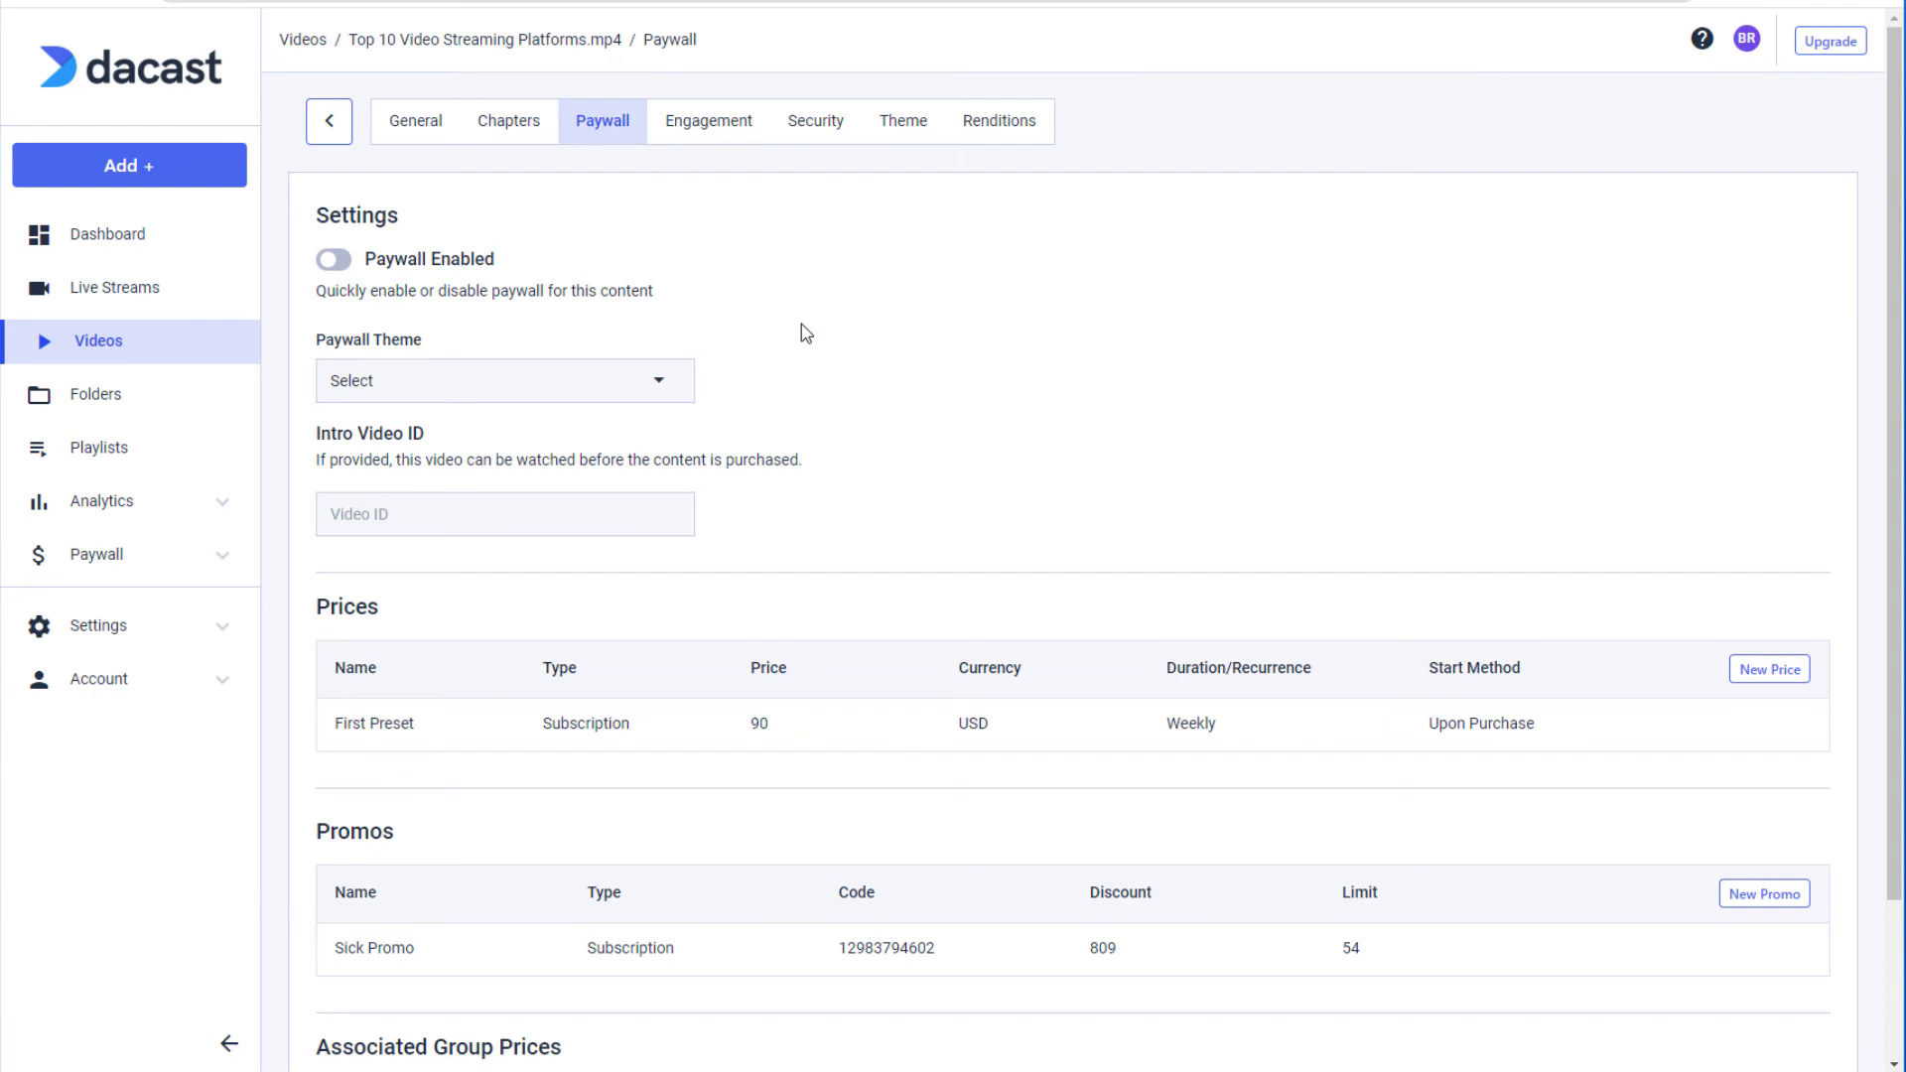
scroll(806, 333, "down", 2)
scroll(801, 327, "up", 2)
left_click(713, 122)
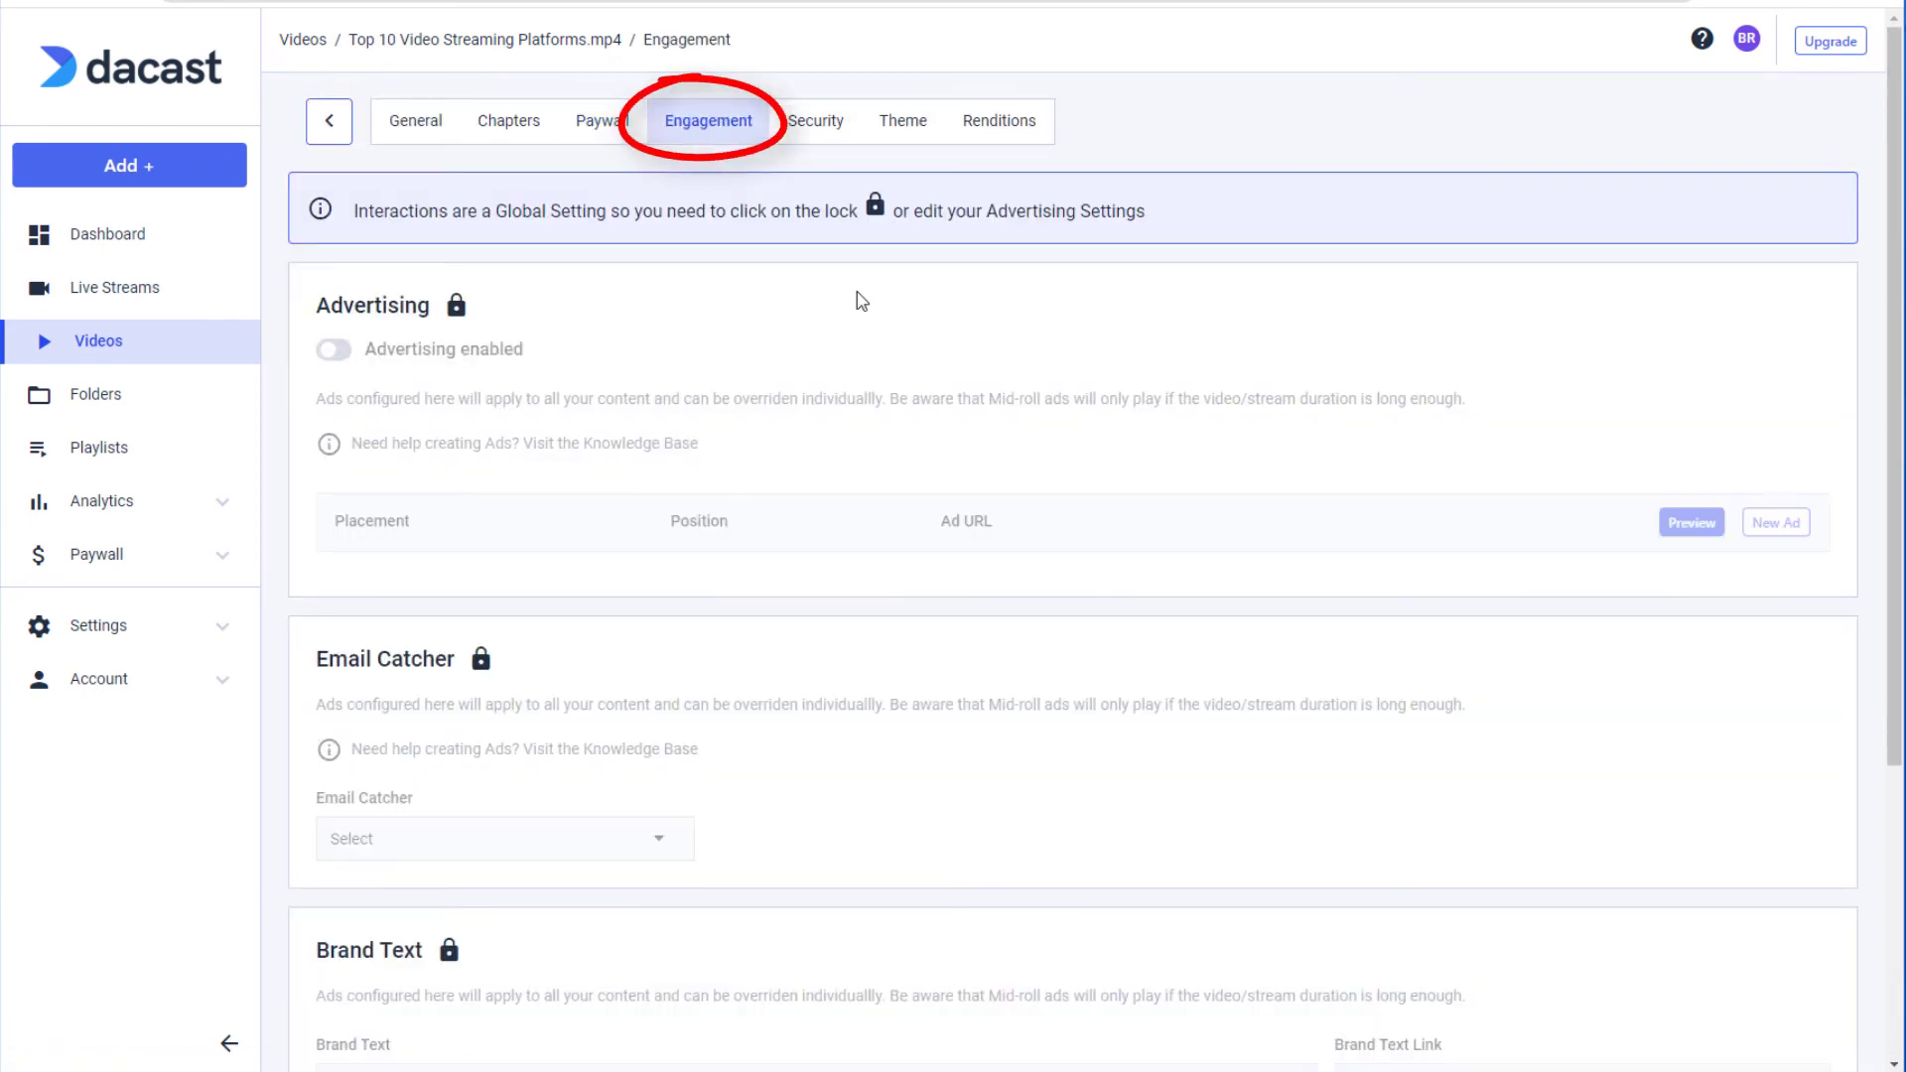
scroll(859, 300, "down", 1)
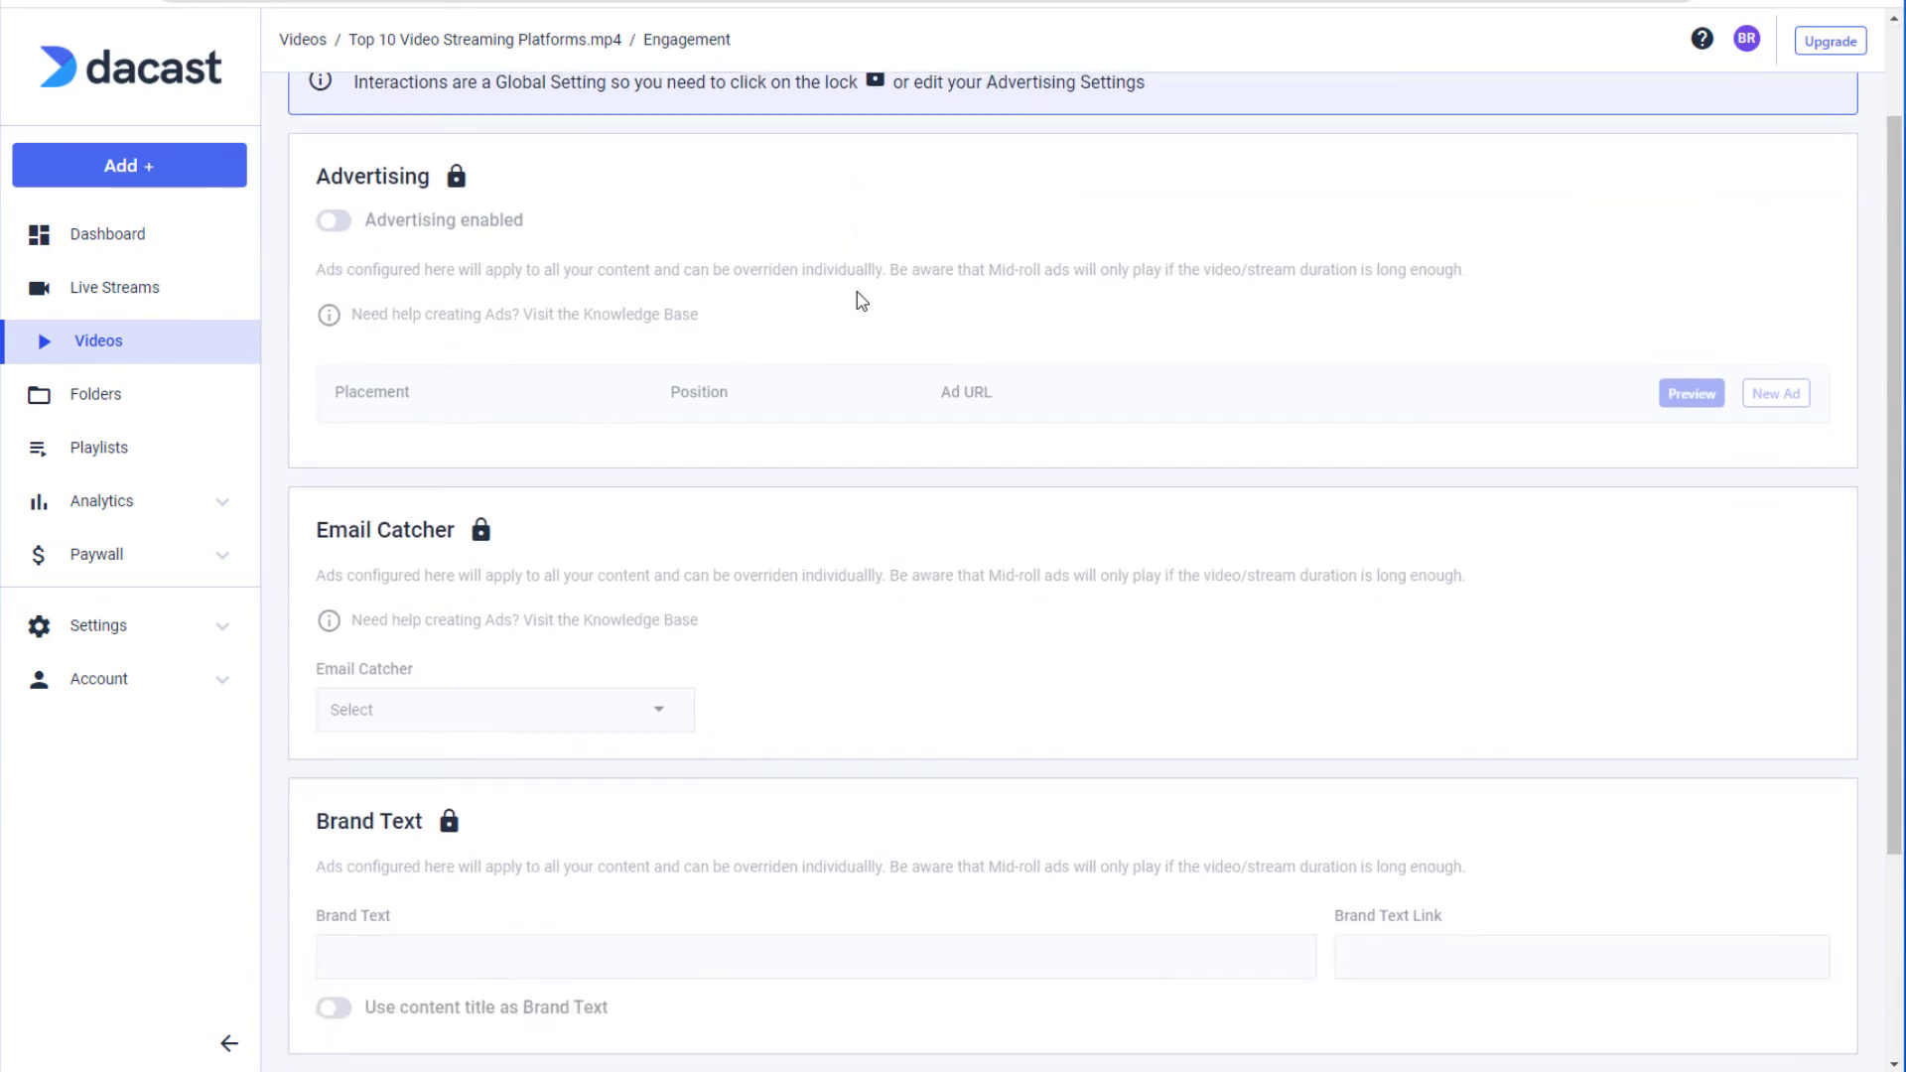
scroll(859, 299, "down", 3)
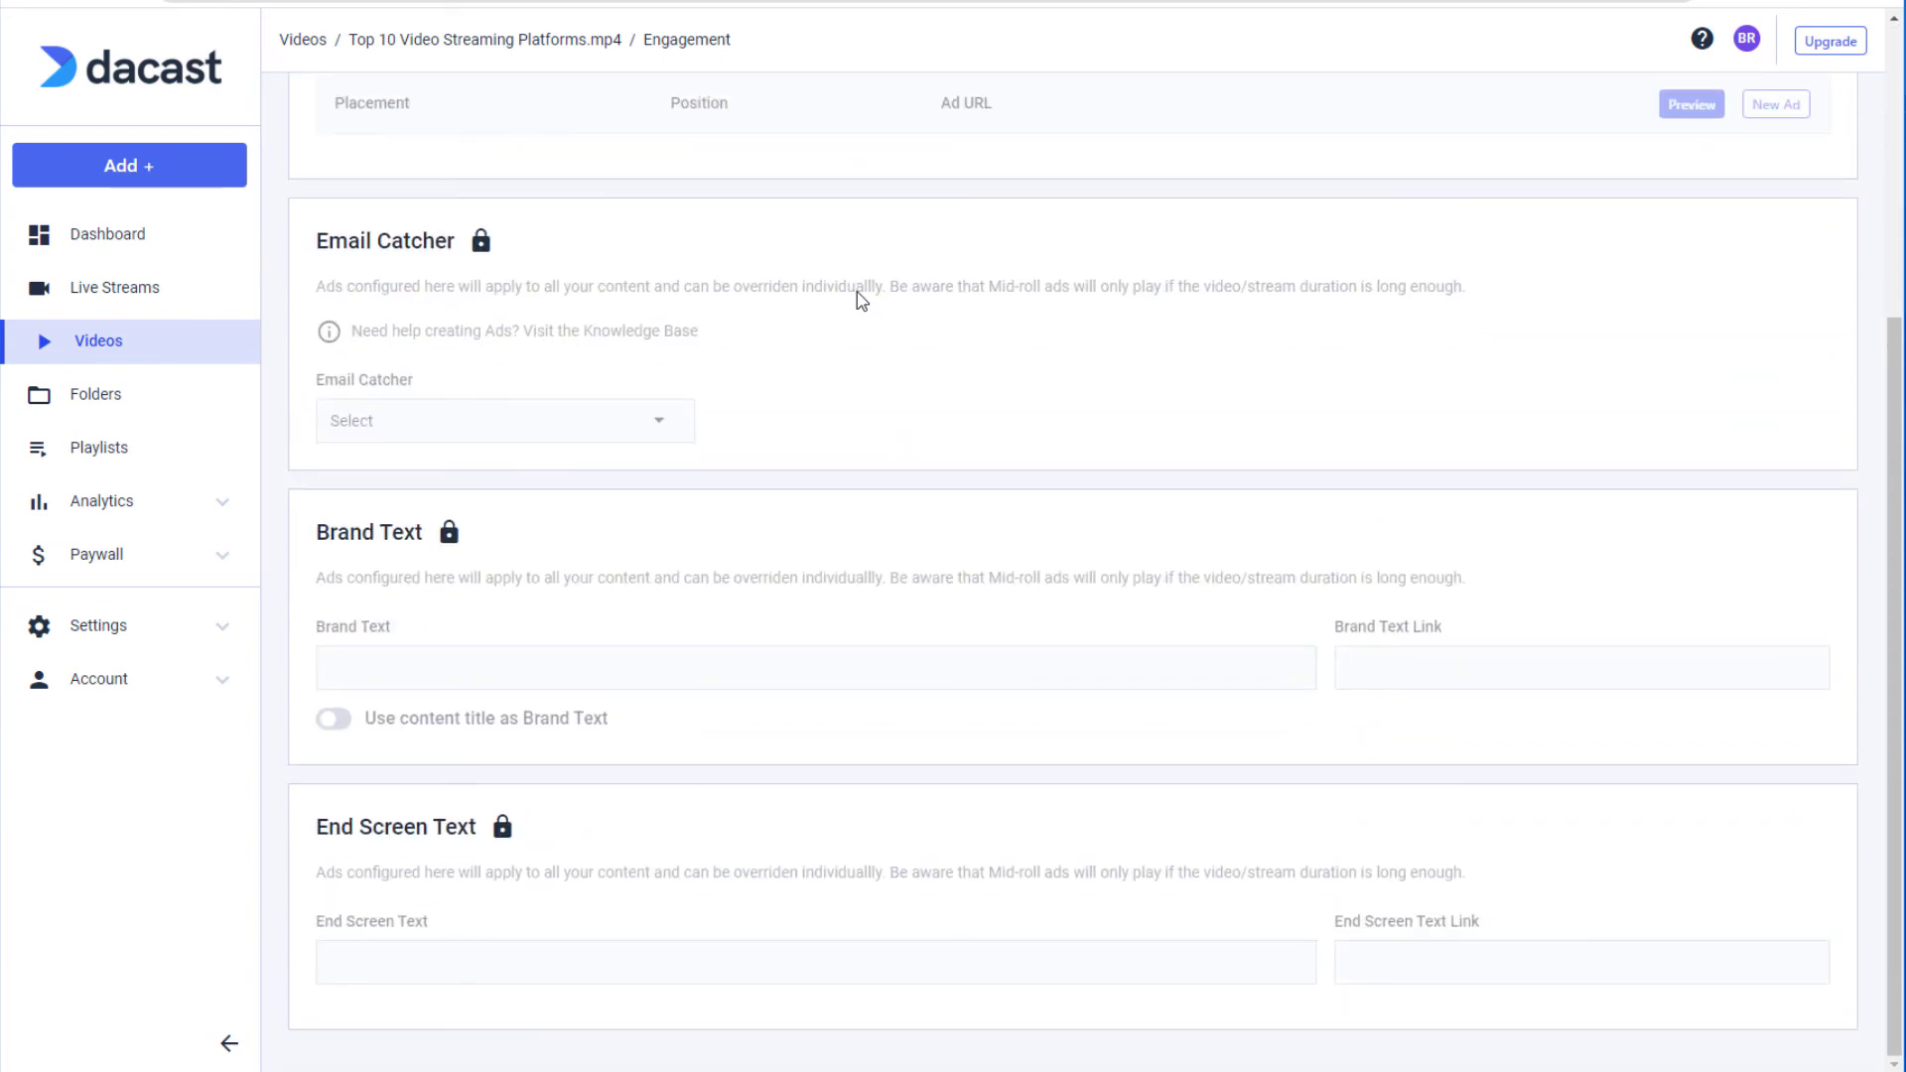
scroll(860, 300, "up", 5)
Unlock the video's Security settings so they override the global defaults
left_click(832, 127)
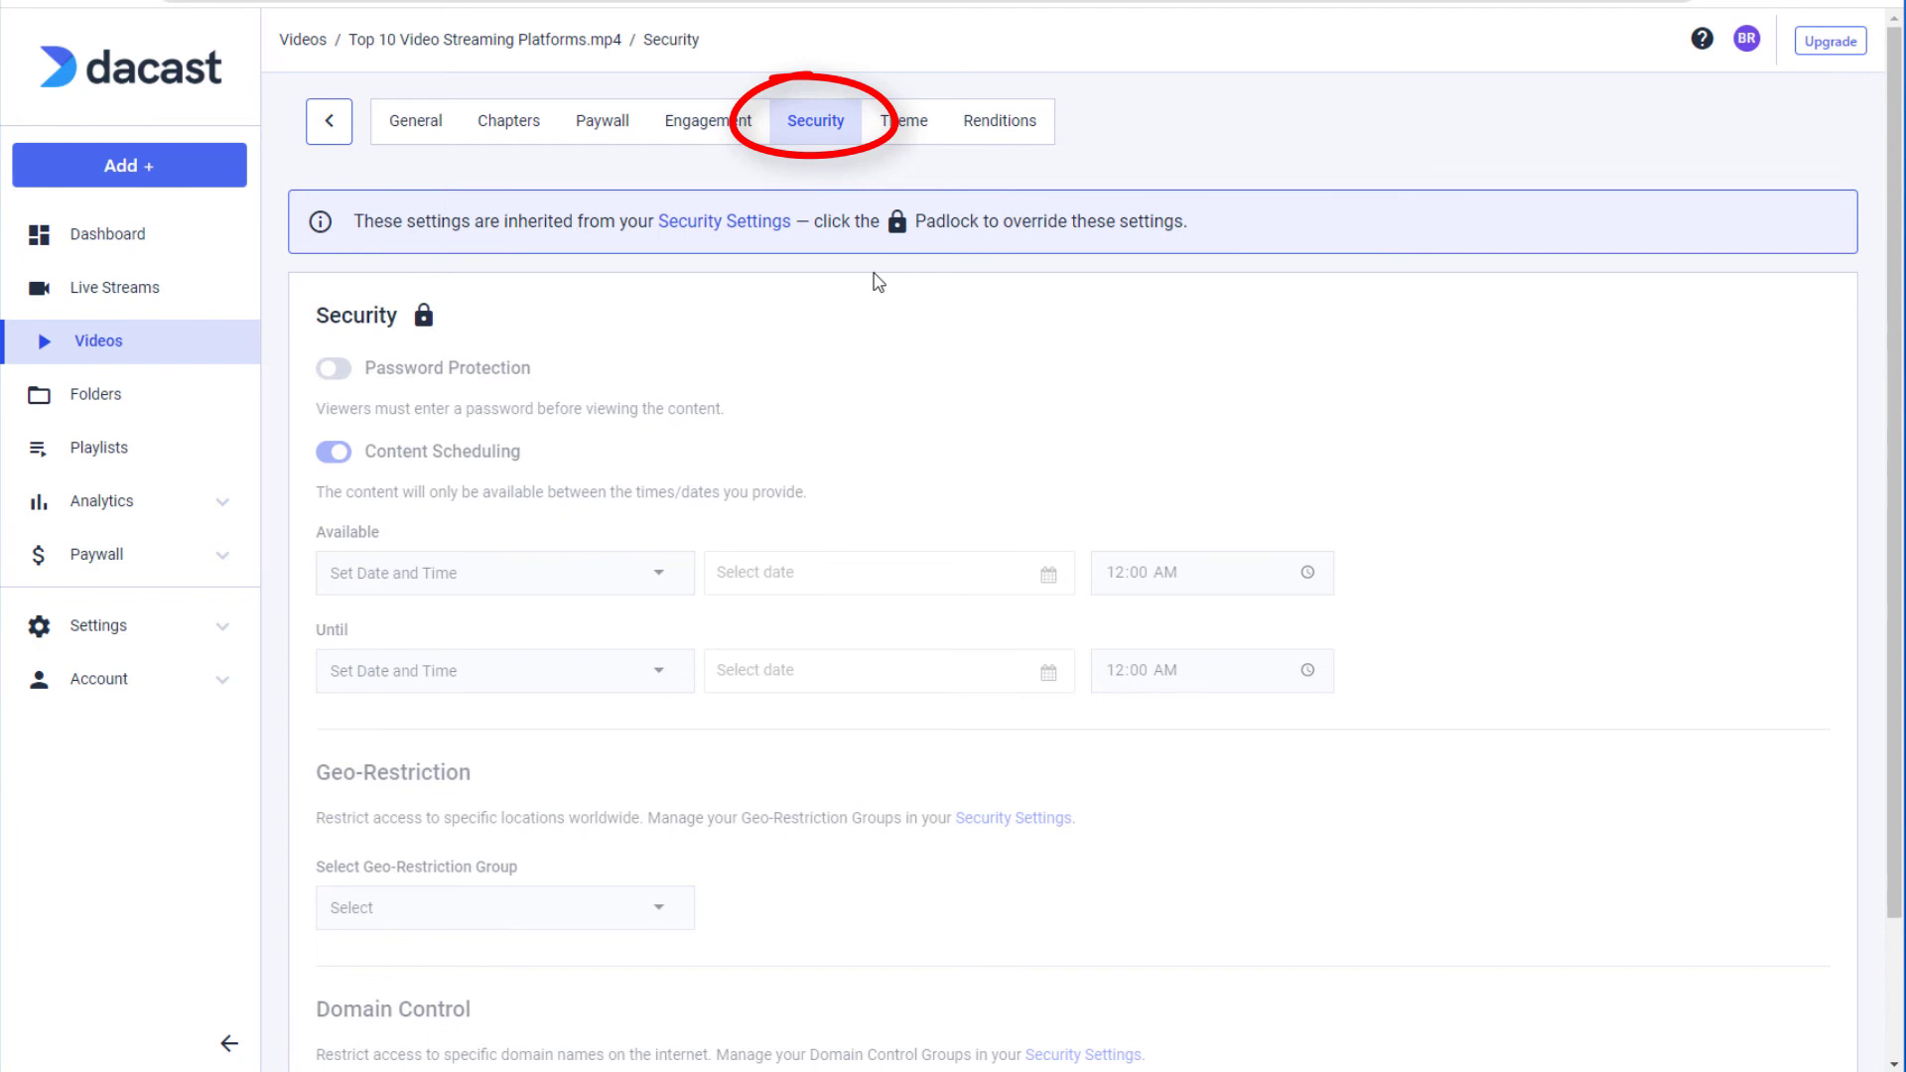
scroll(903, 323, "down", 2)
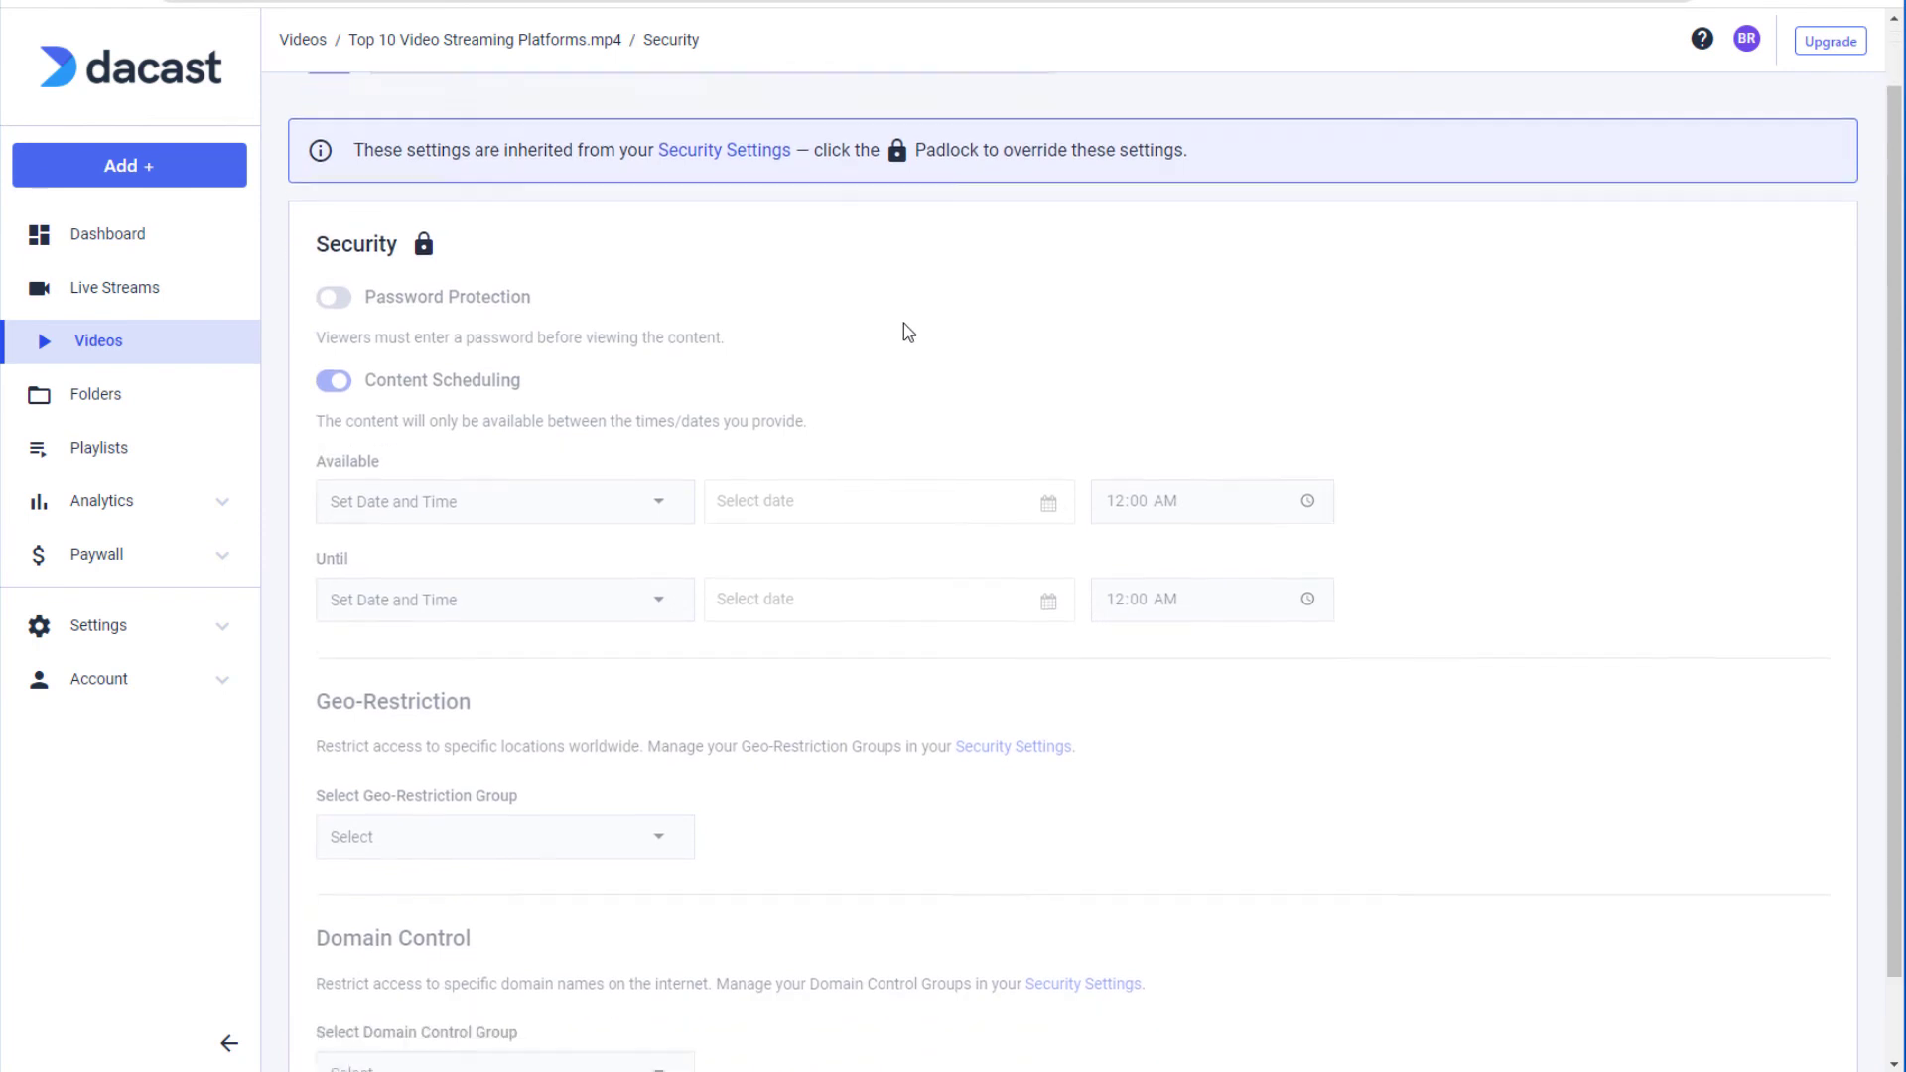
scroll(903, 324, "up", 2)
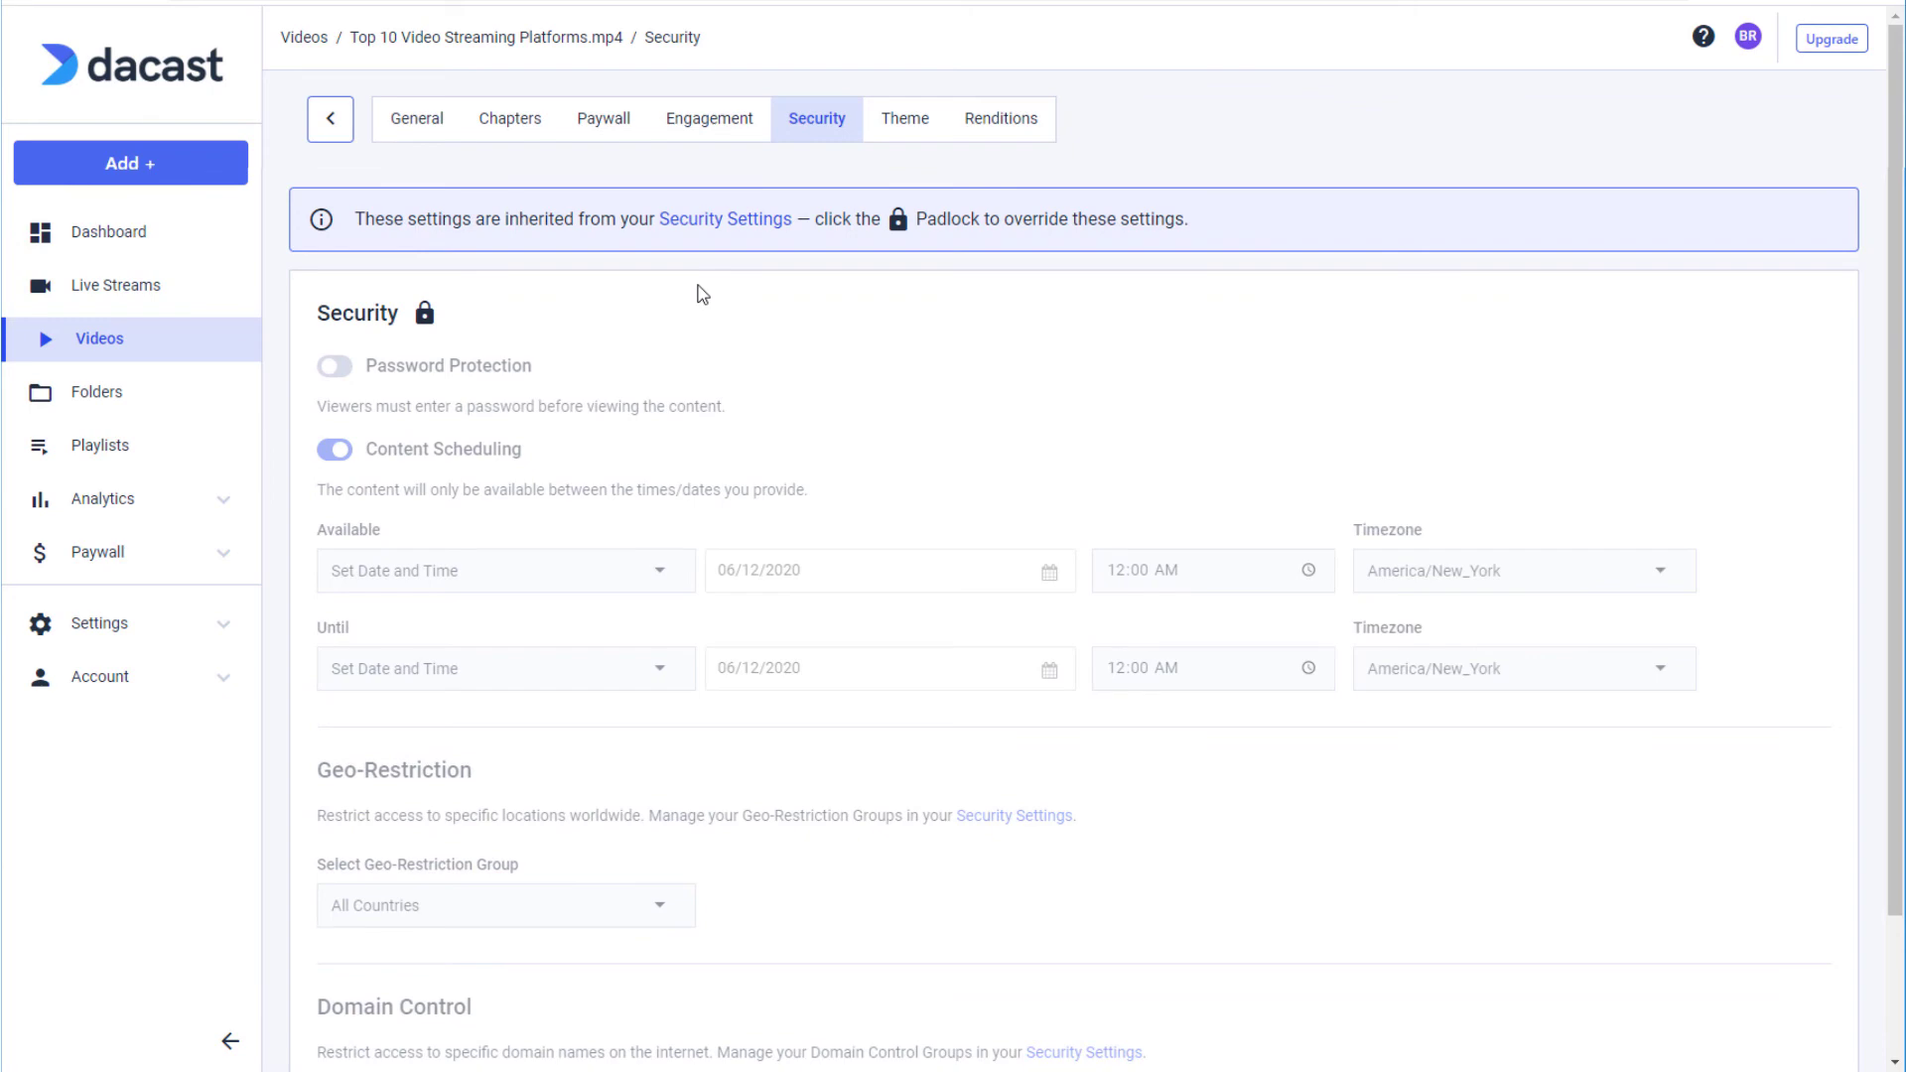
left_click(423, 313)
left_click(780, 613)
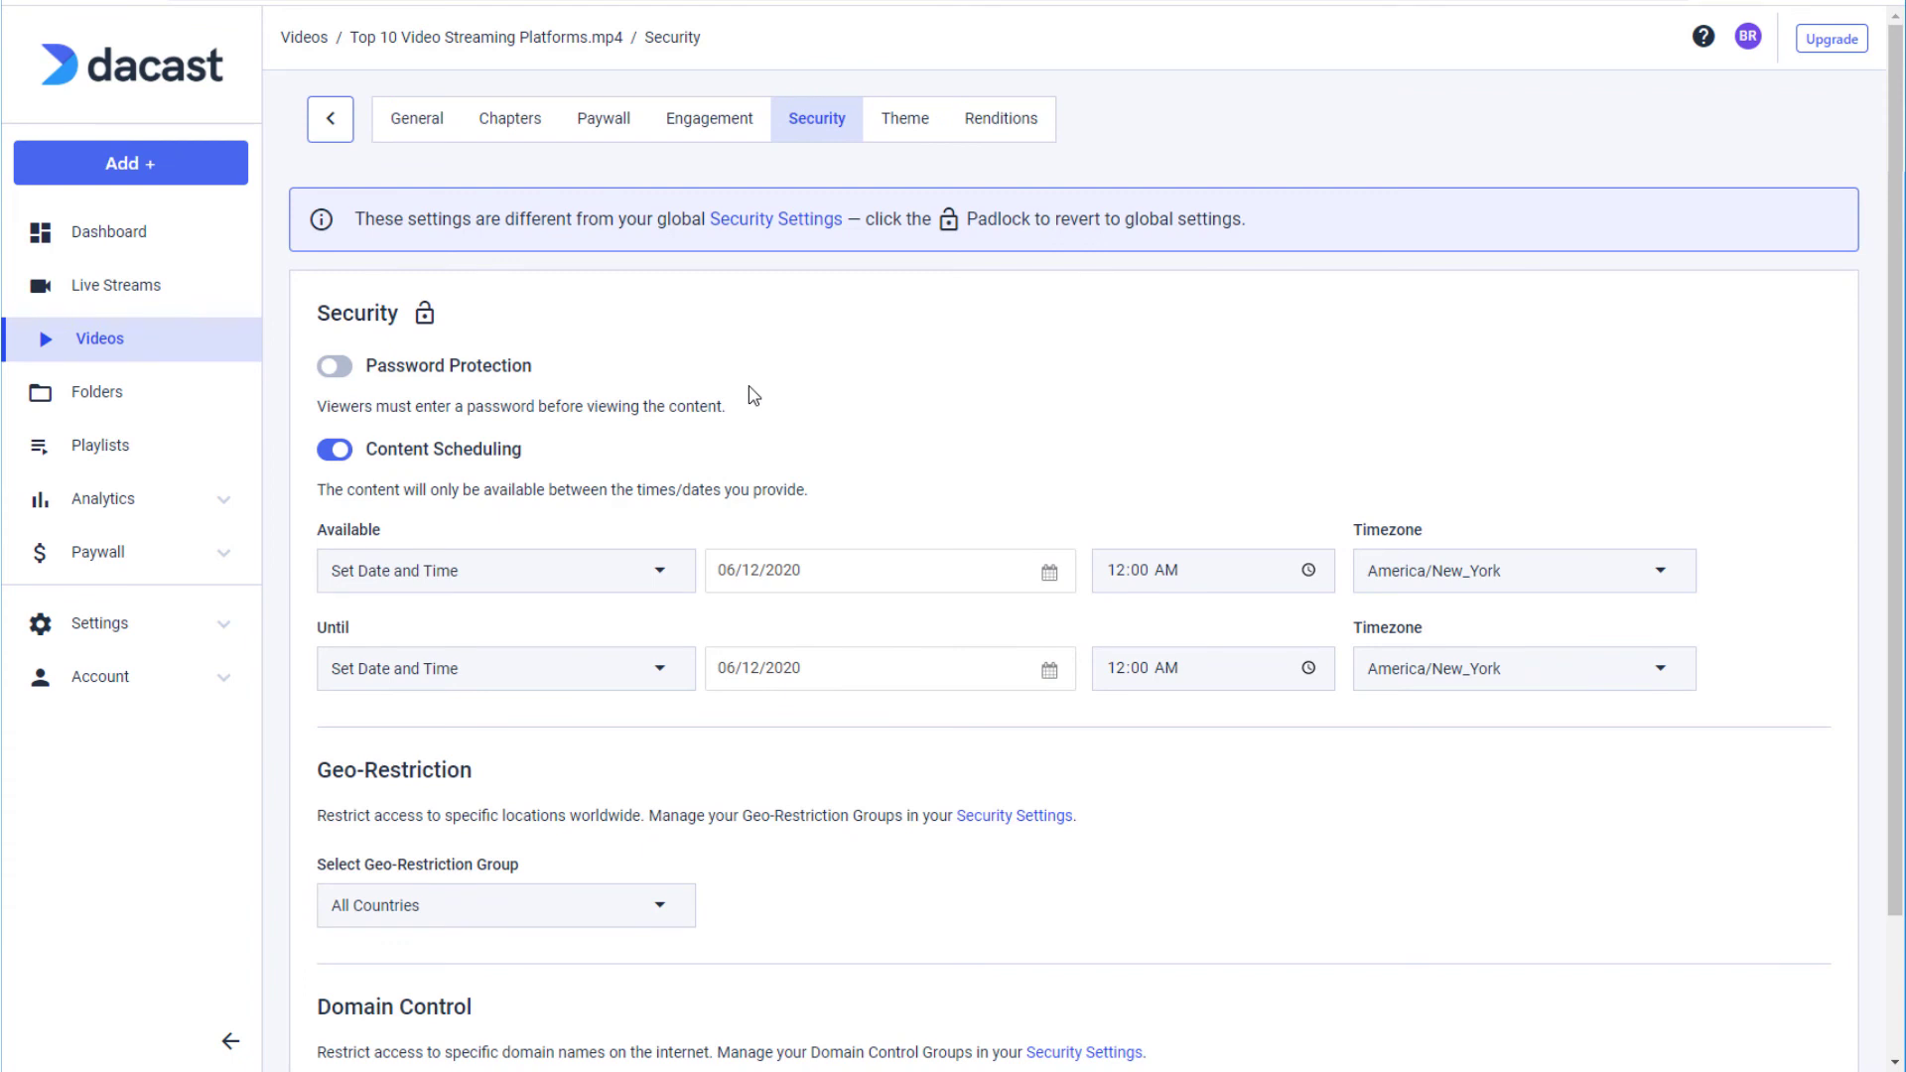
Keep the Standard player theme, then view the video's chapters and encoded renditions
left_click(904, 129)
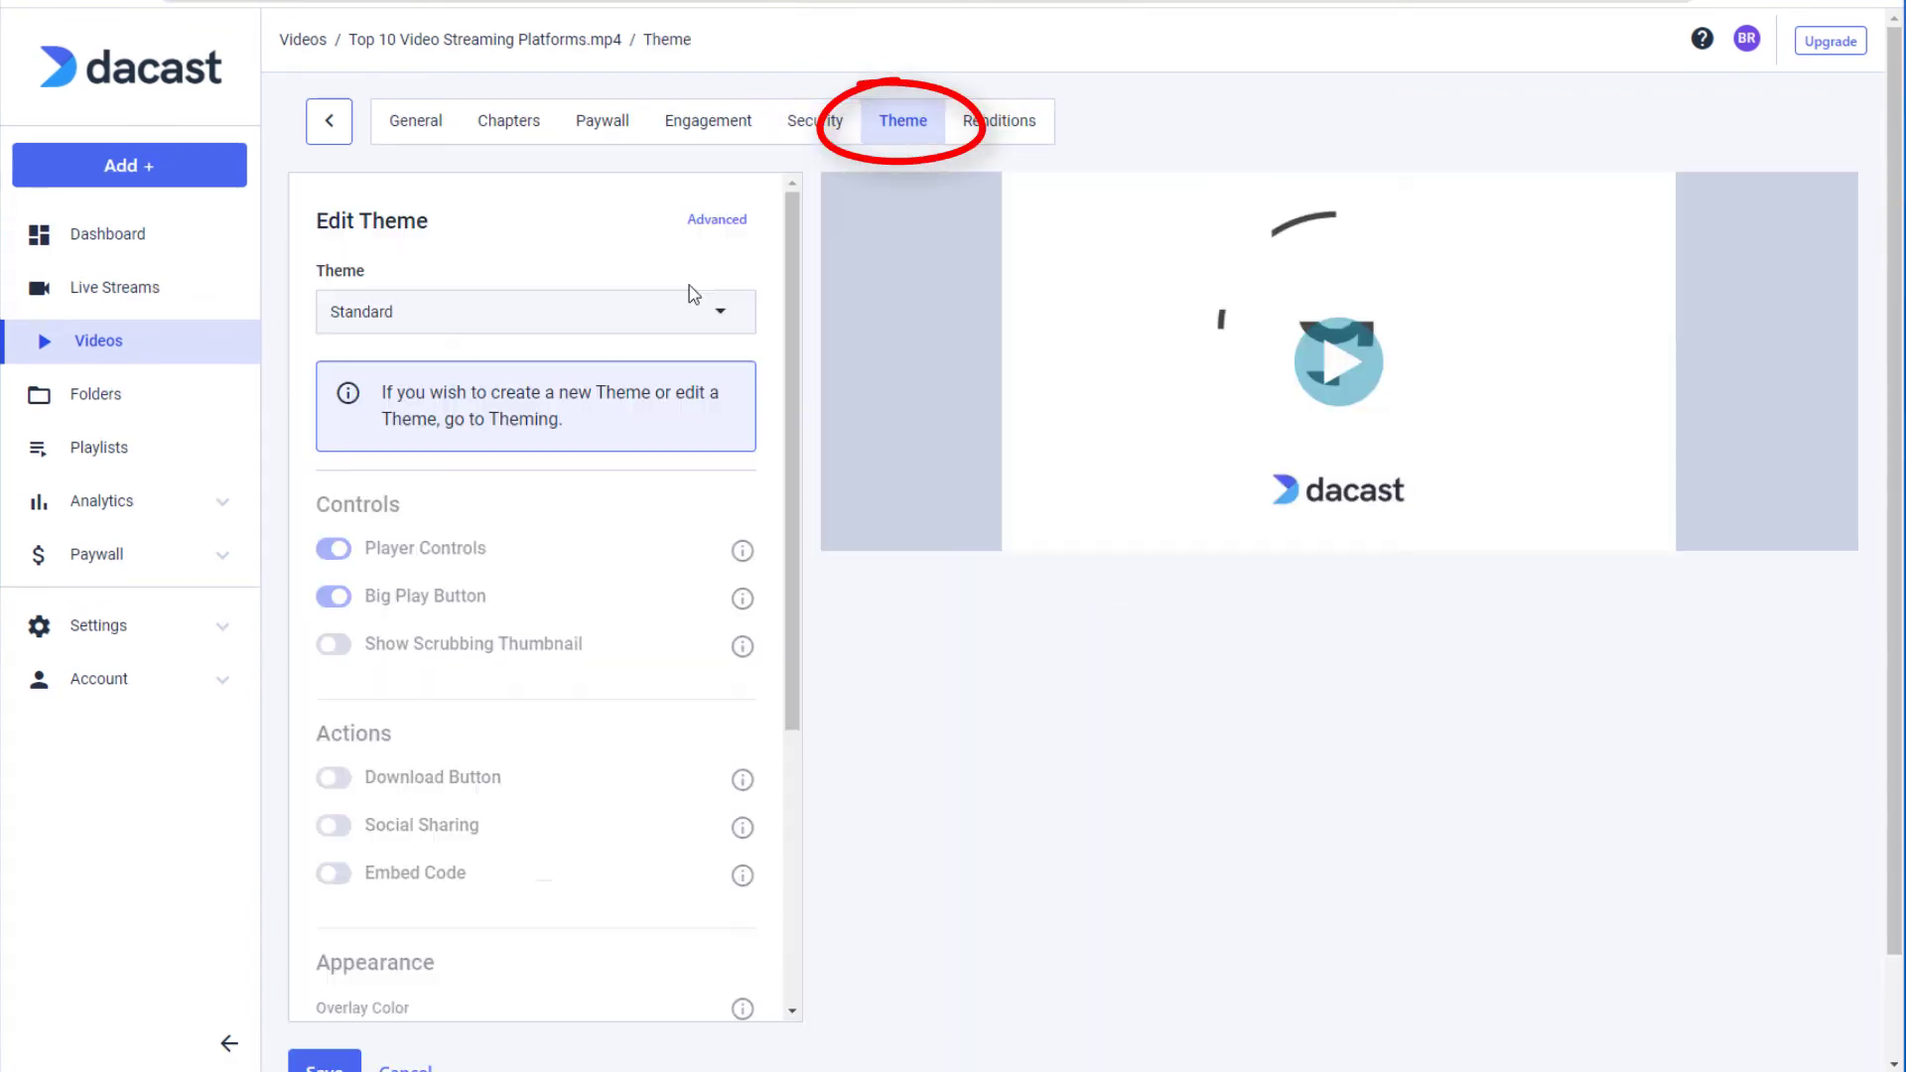
left_click(689, 315)
left_click(689, 316)
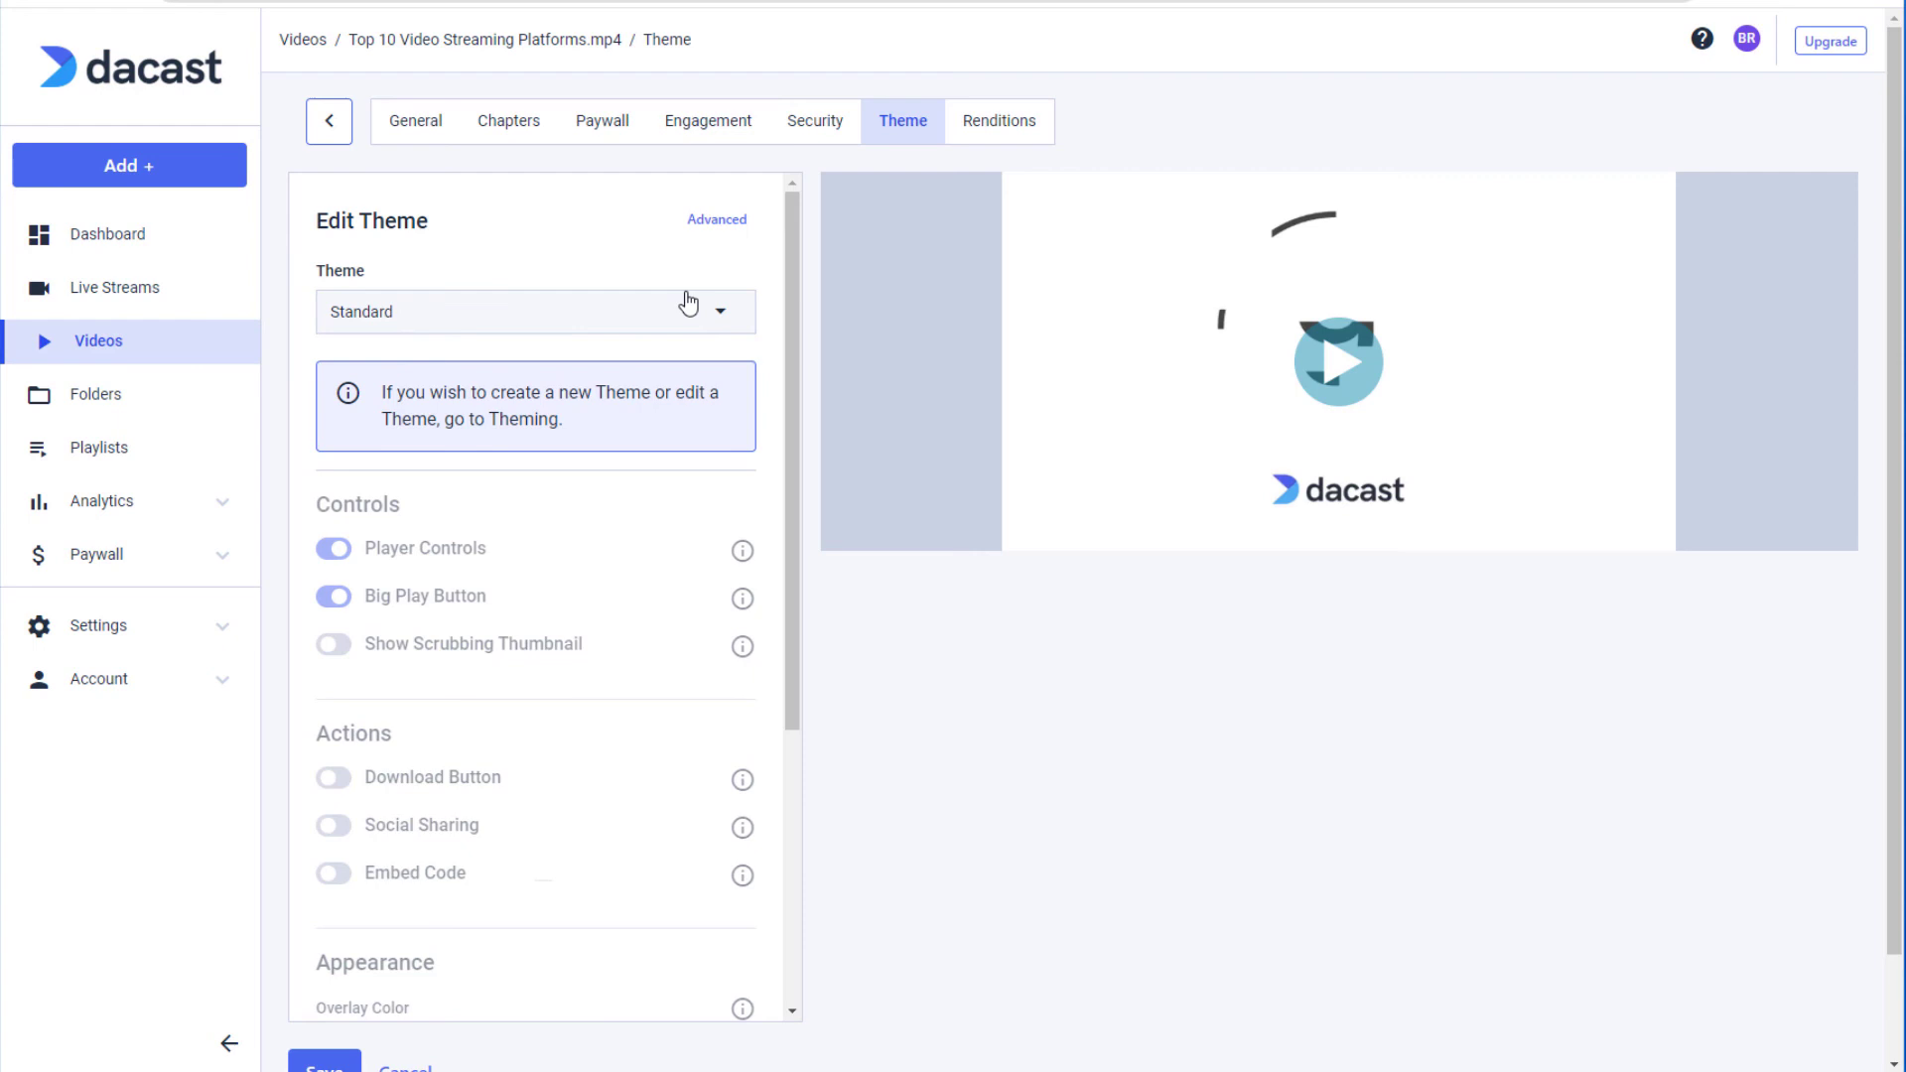
left_click_drag(794, 288, 804, 707)
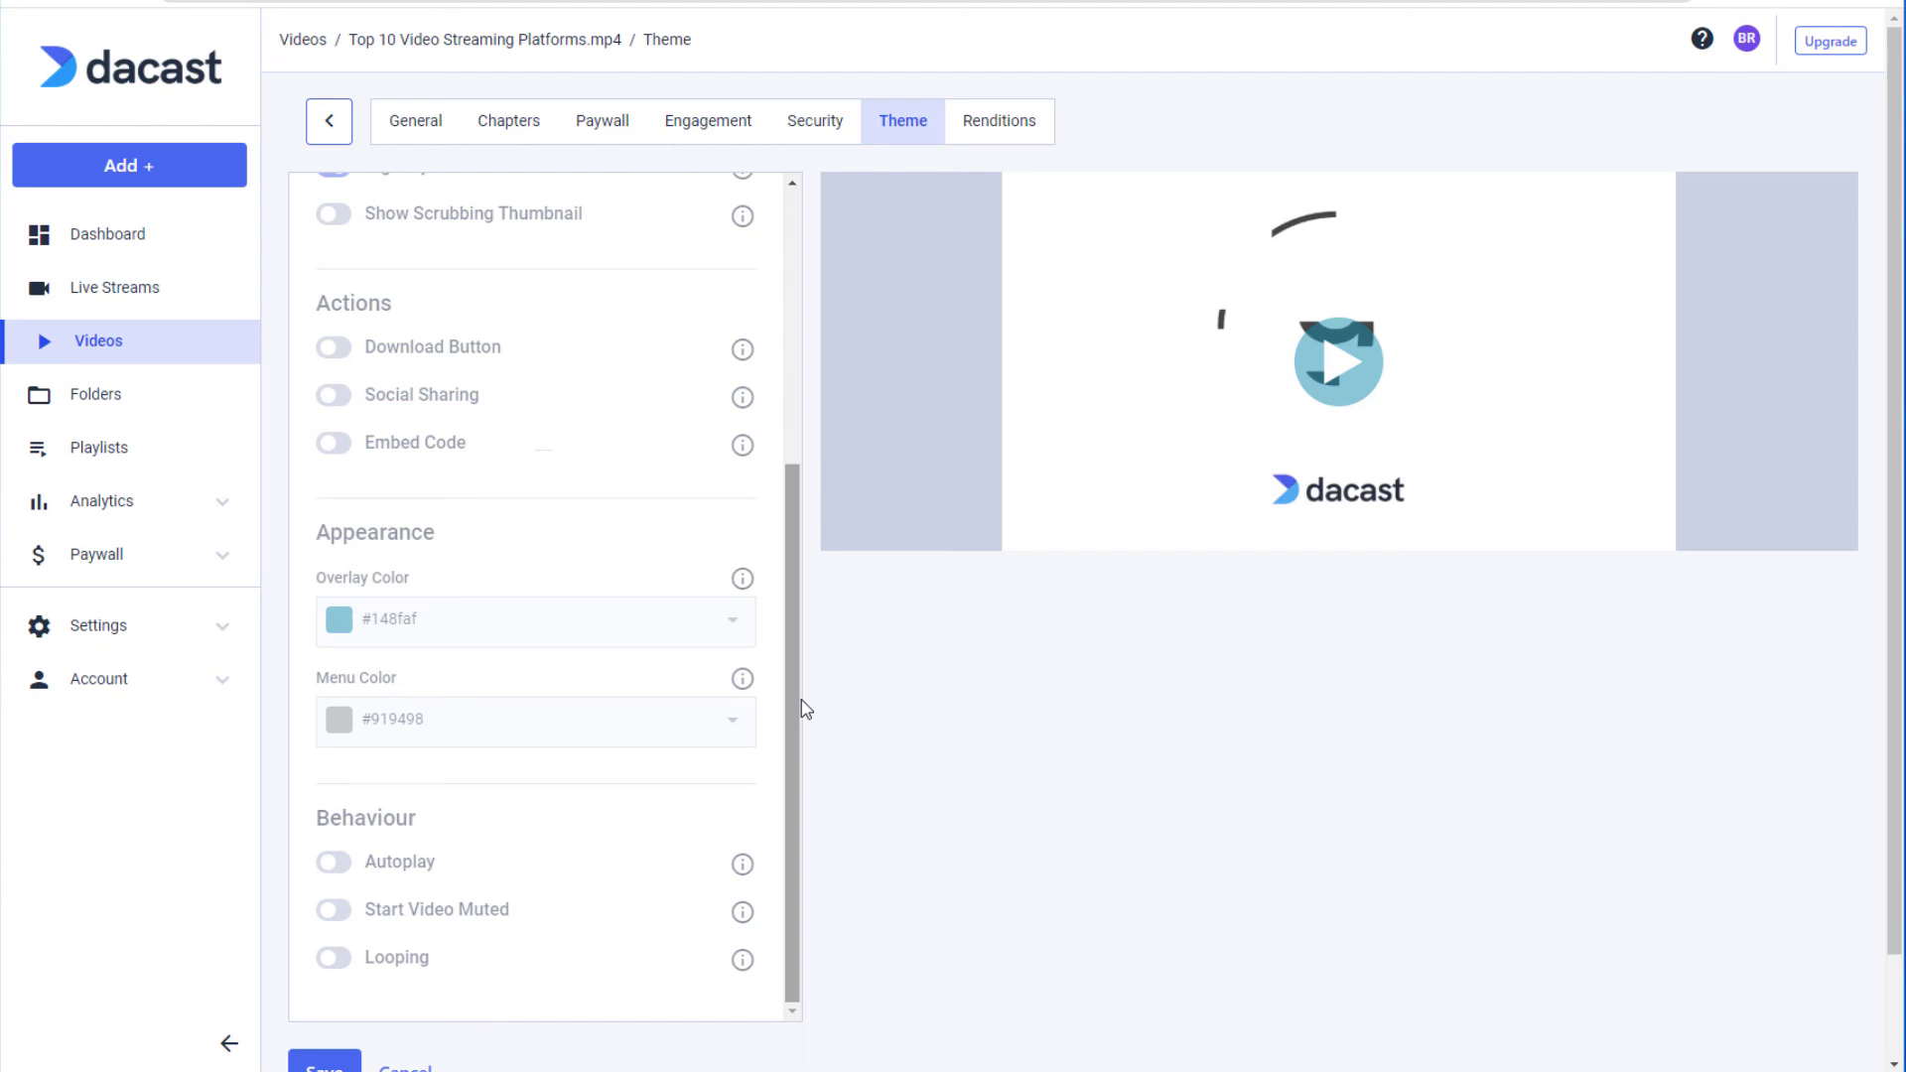
left_click(539, 155)
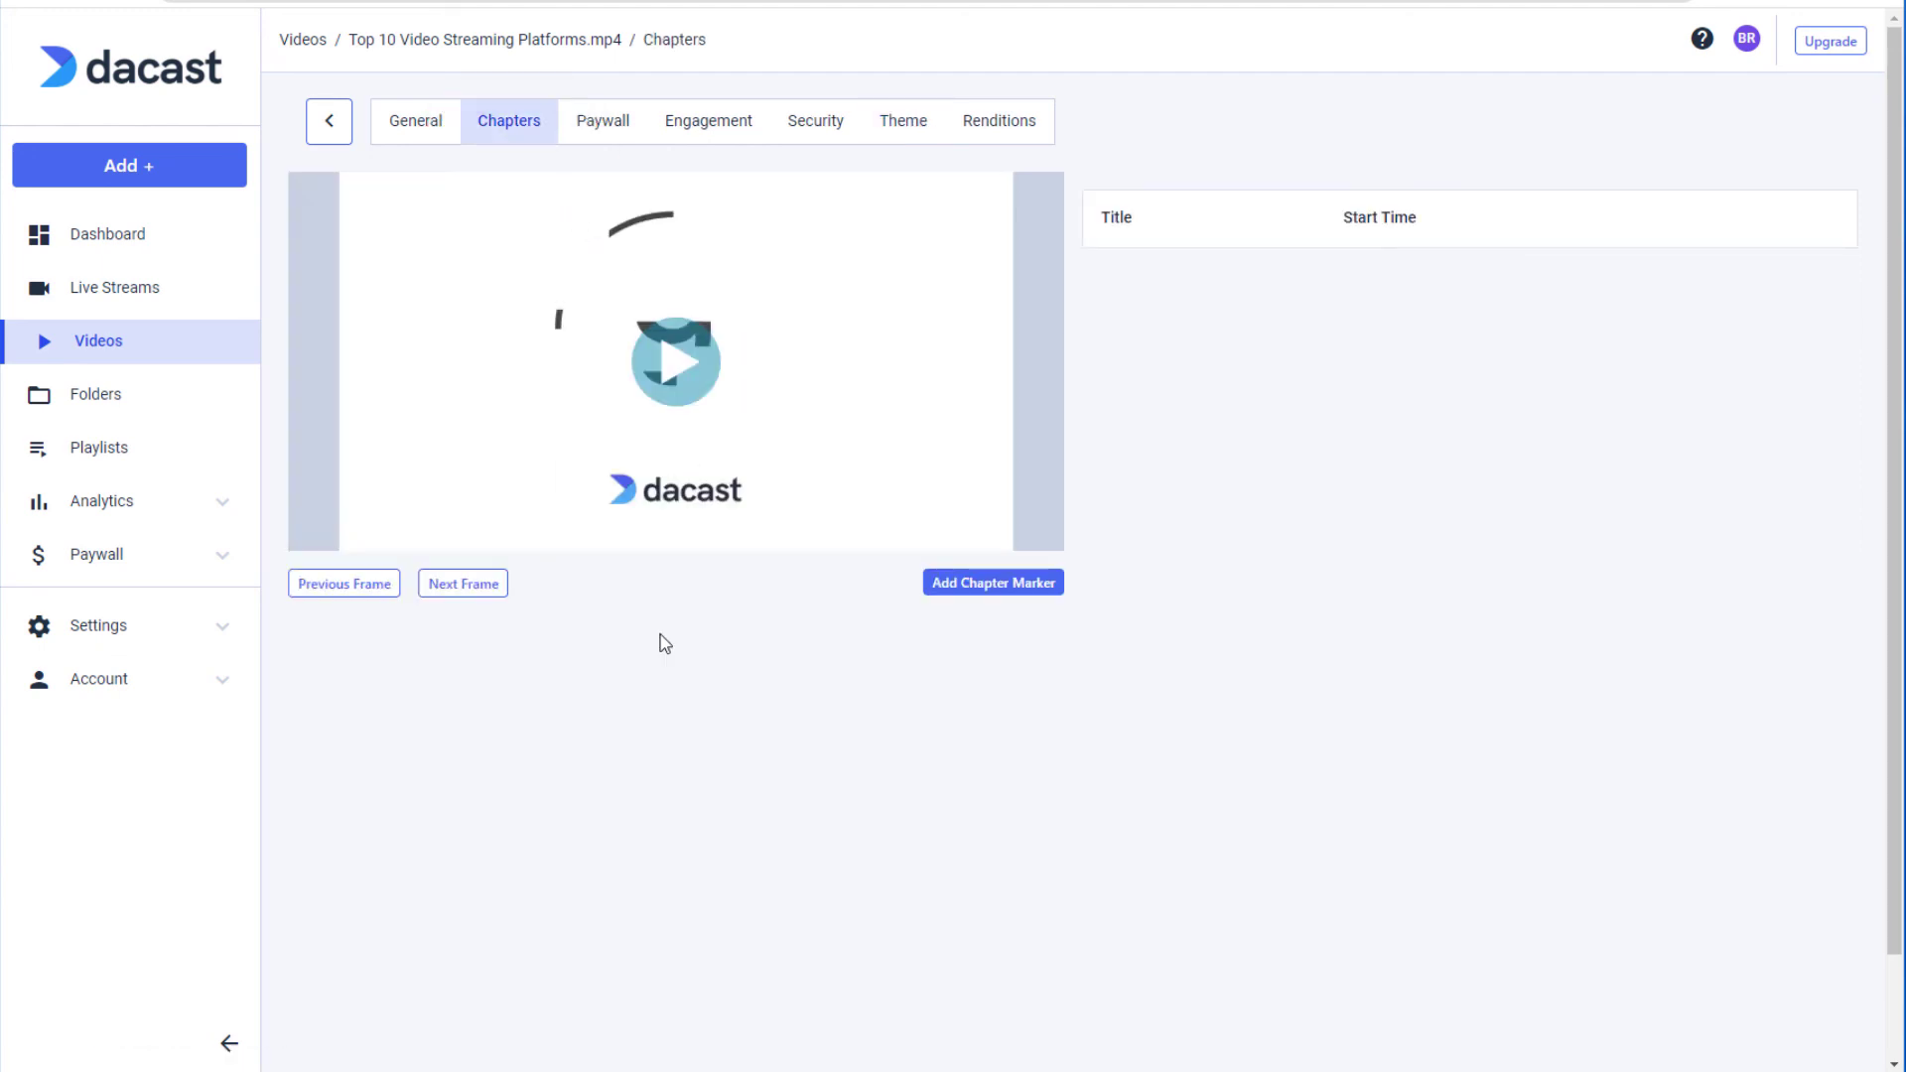
left_click(1009, 138)
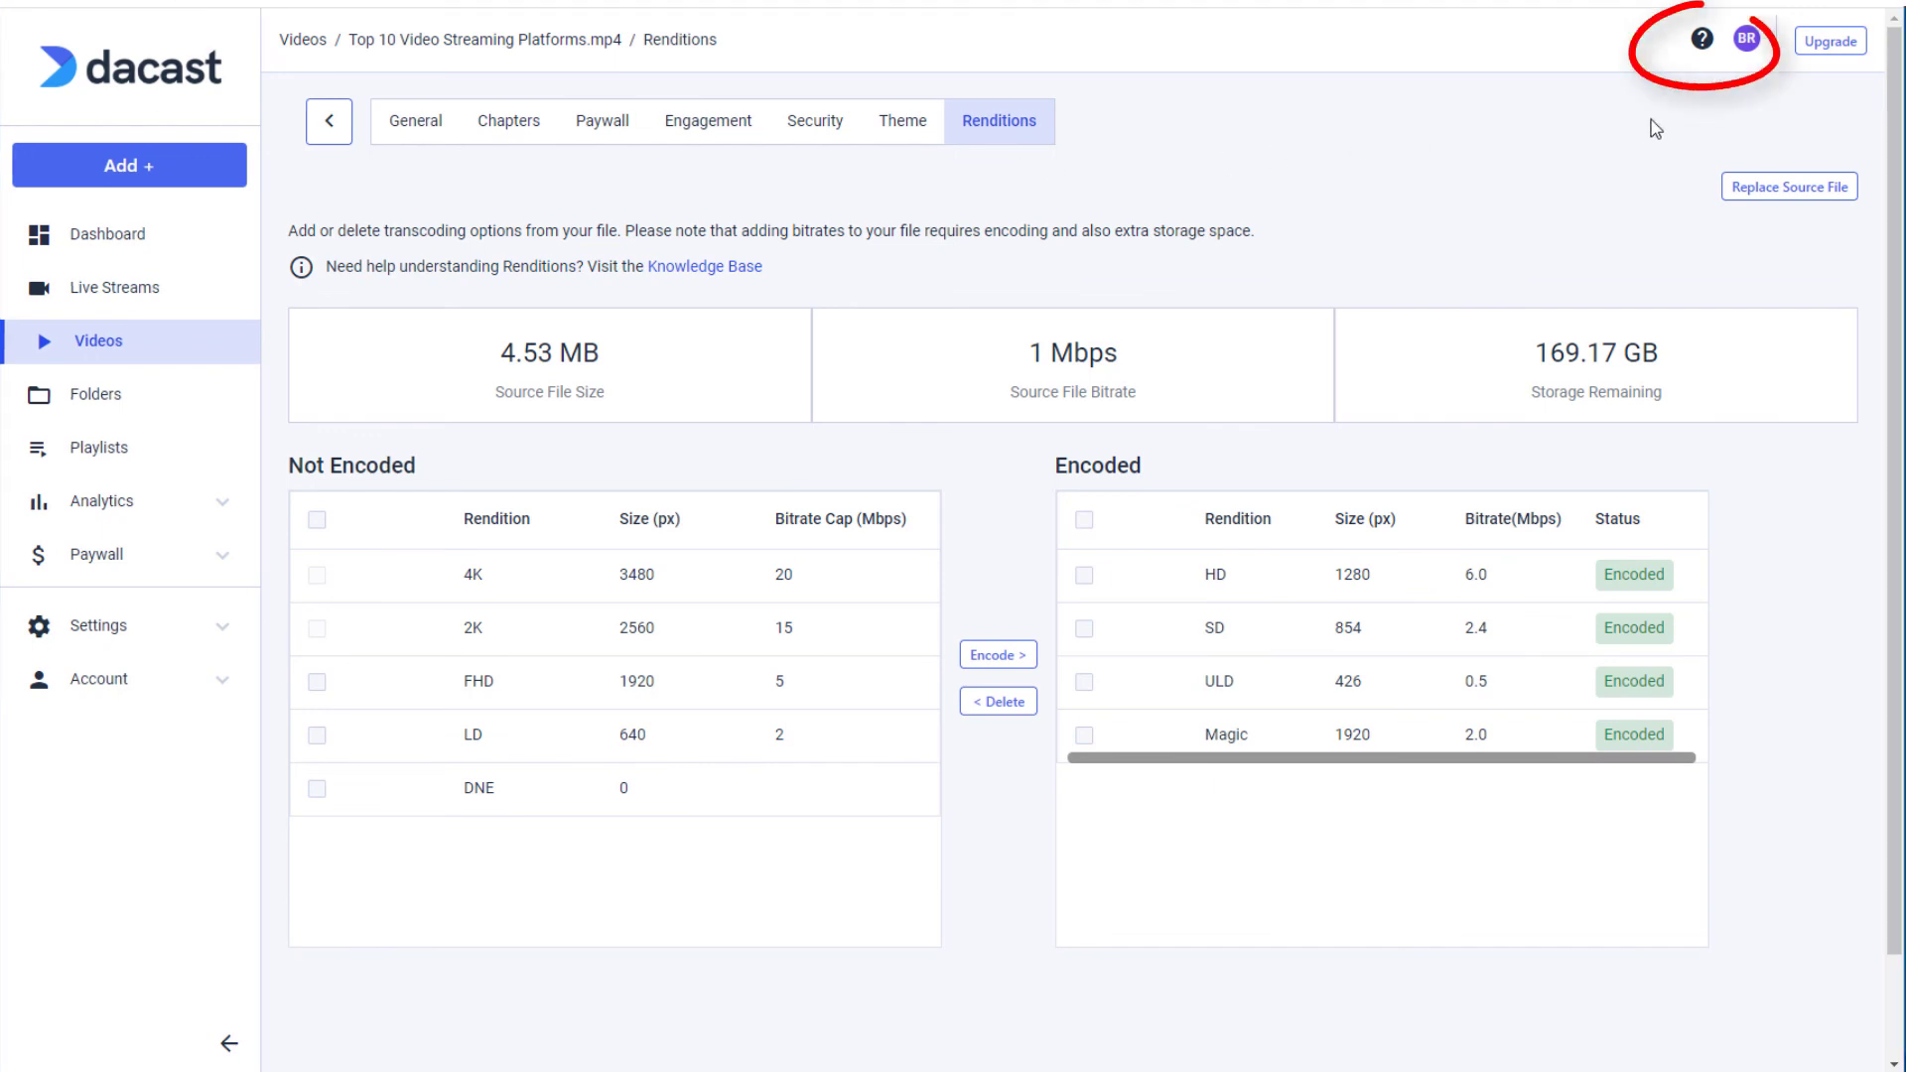
left_click(1700, 45)
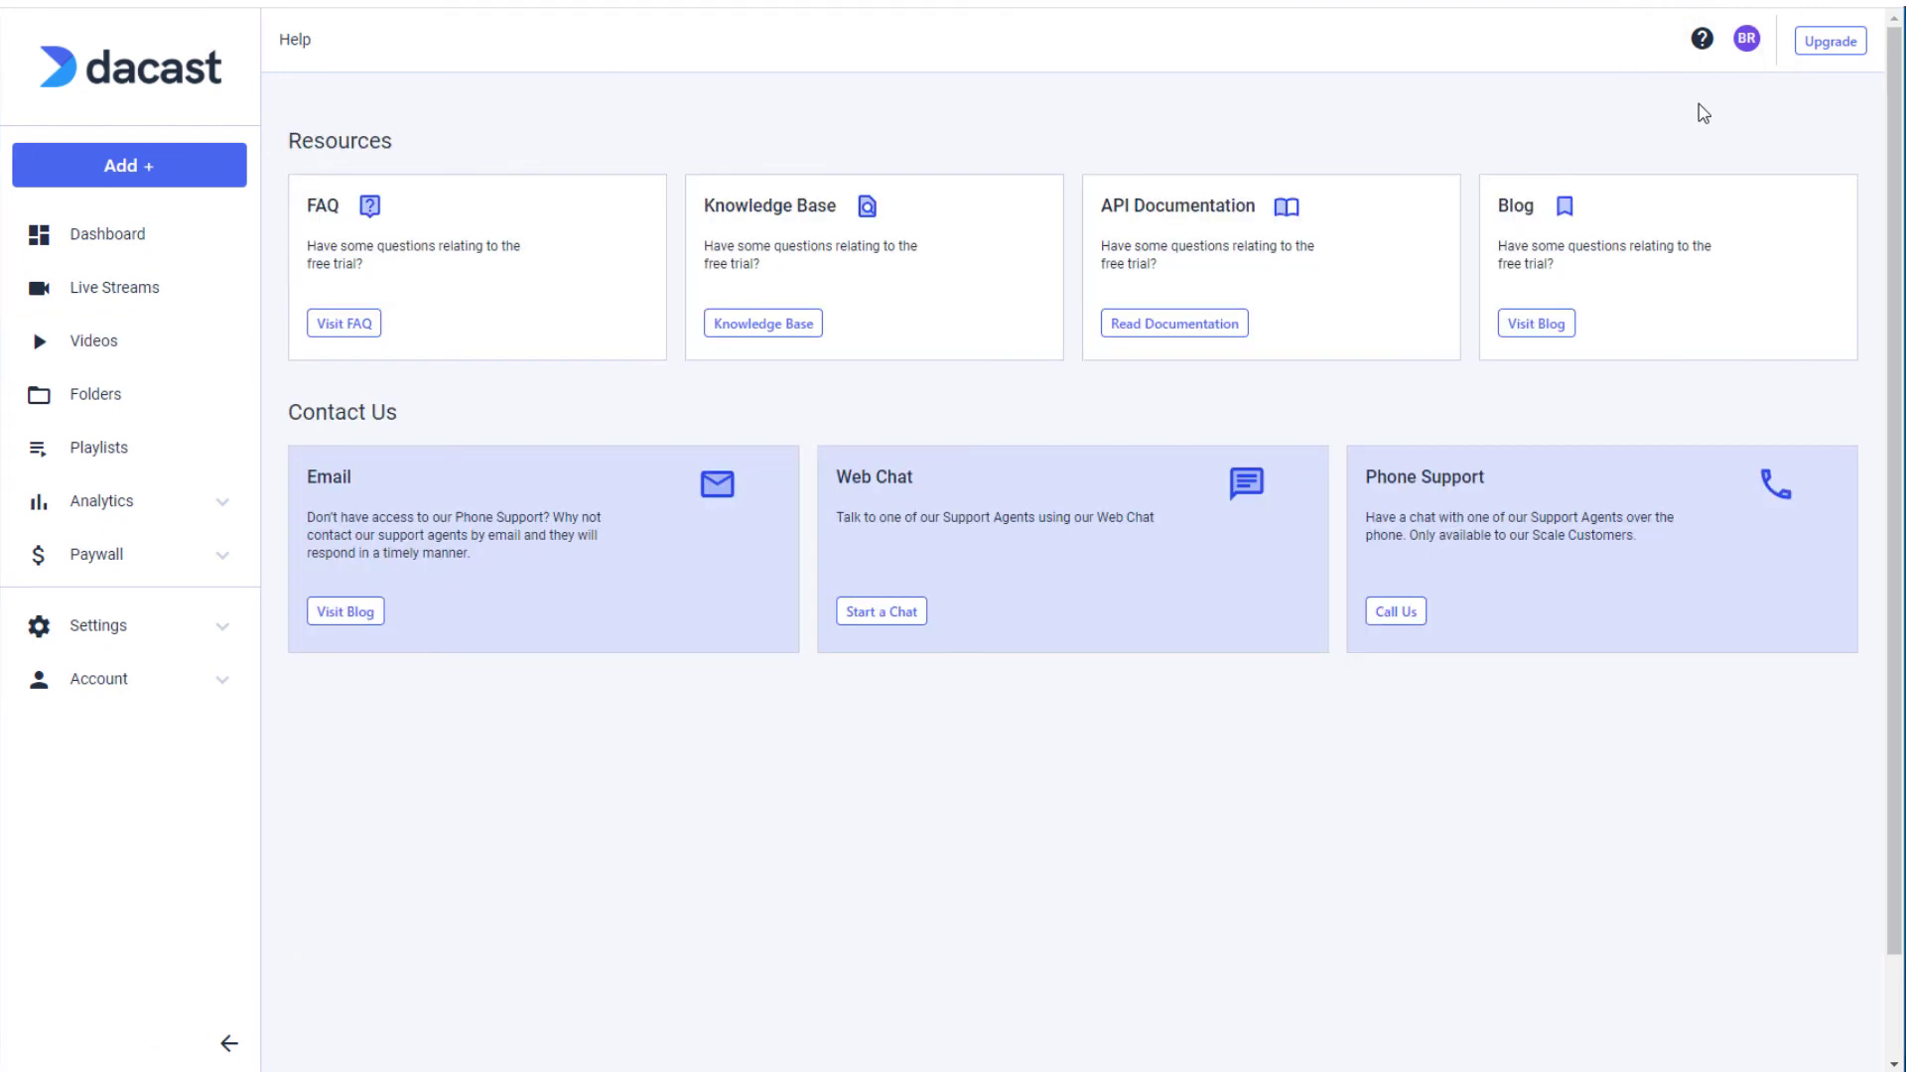